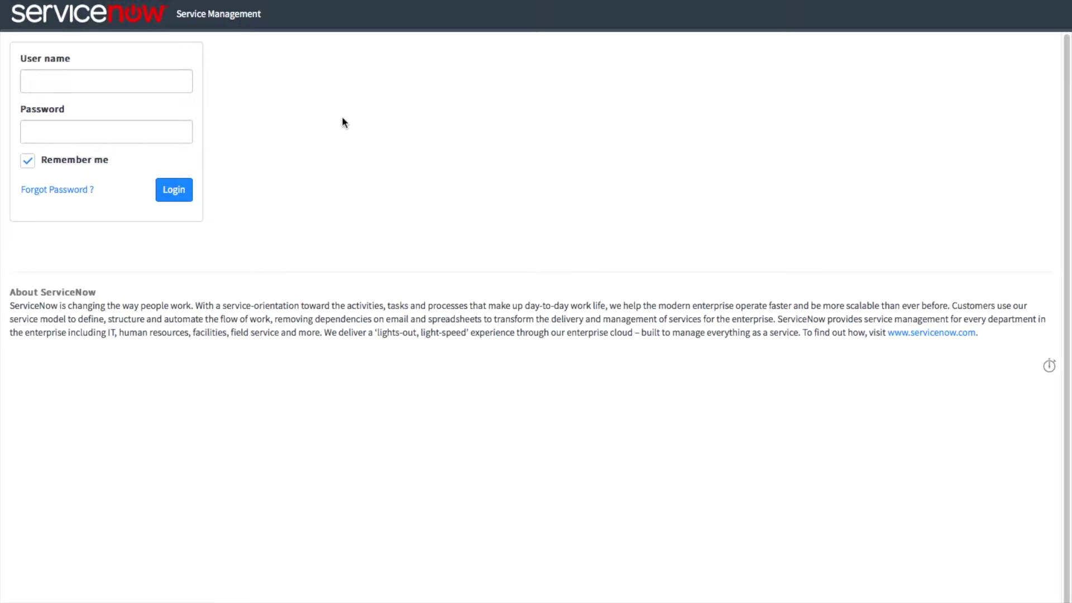
Step: Sign in with the saved user name and read the dashboard's open issues: 5 low, 3 moderate, 2 high, 1 critical
{"action": "left_click", "coordinate": [113, 80]}
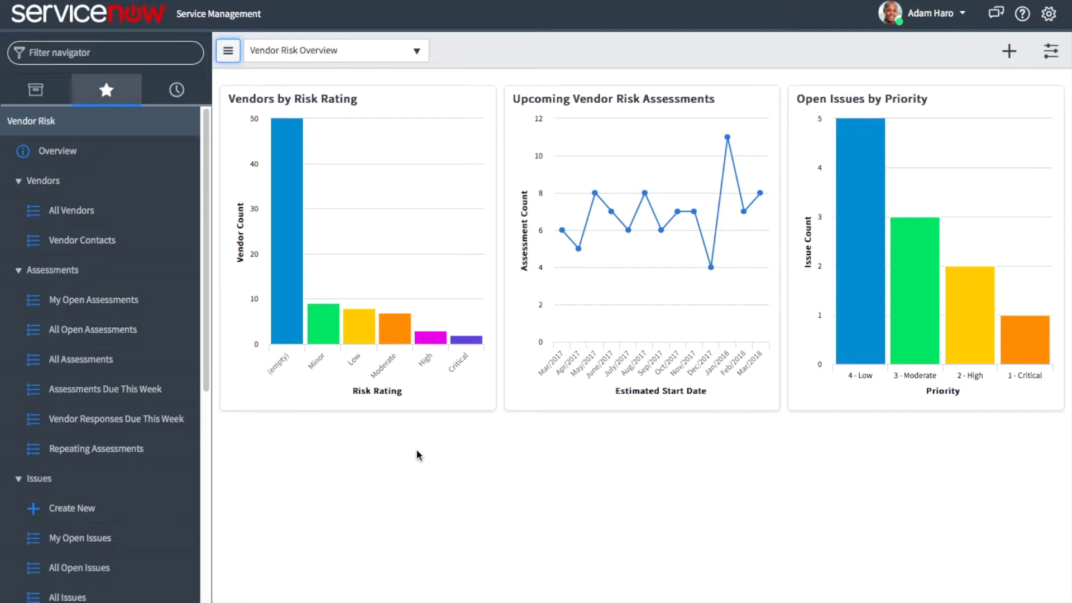
{"action": "mouse_move", "coordinate": [331, 338]}
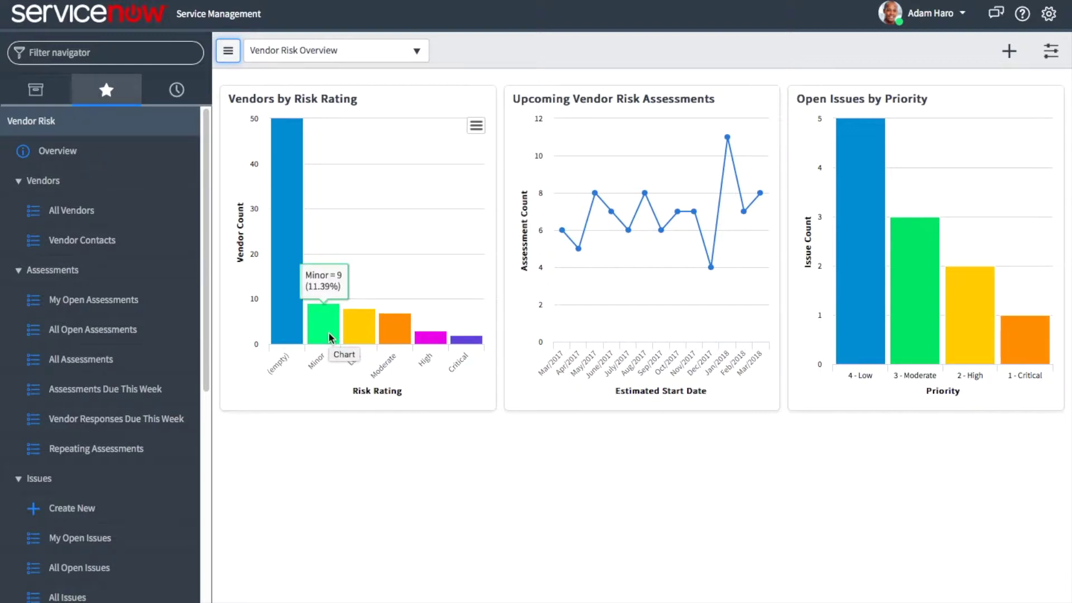
{"action": "mouse_move", "coordinate": [667, 236]}
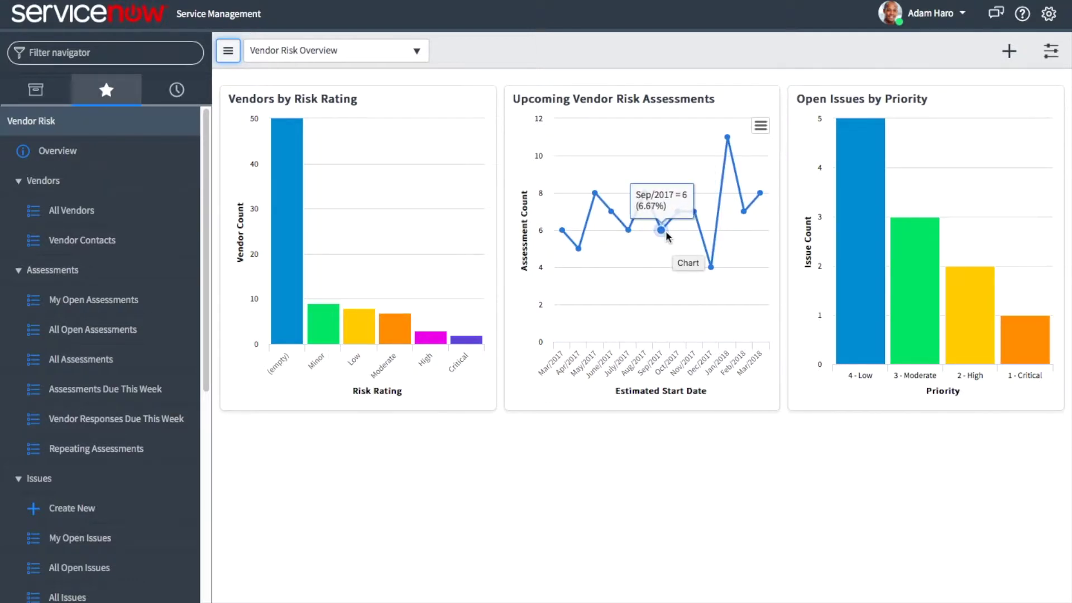
{"action": "mouse_move", "coordinate": [927, 298]}
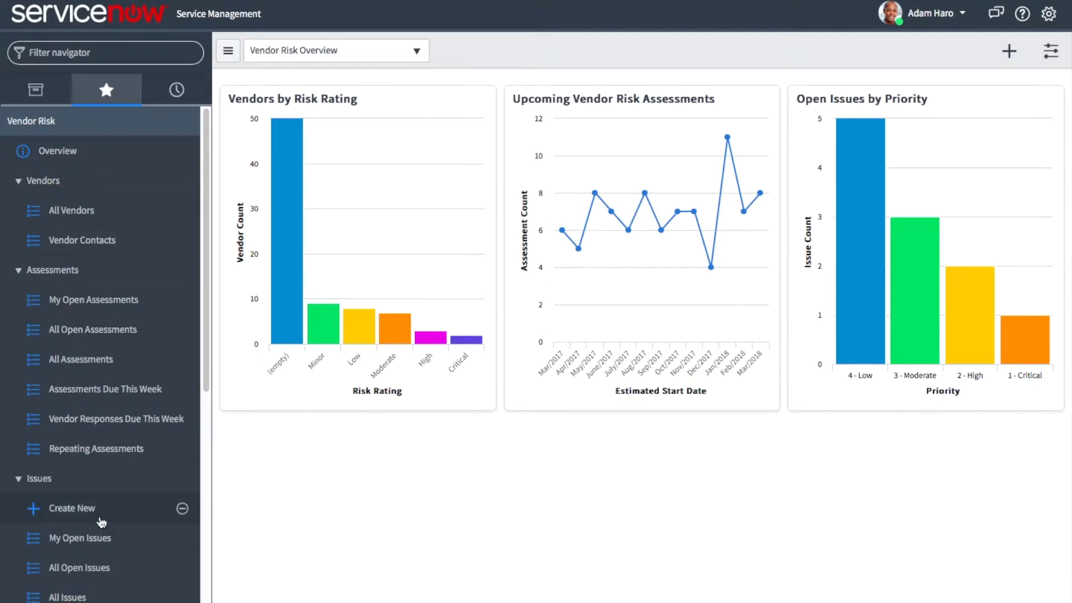
{"action": "scroll", "coordinate": [100, 520], "scroll_direction": "down", "scroll_amount": 6}
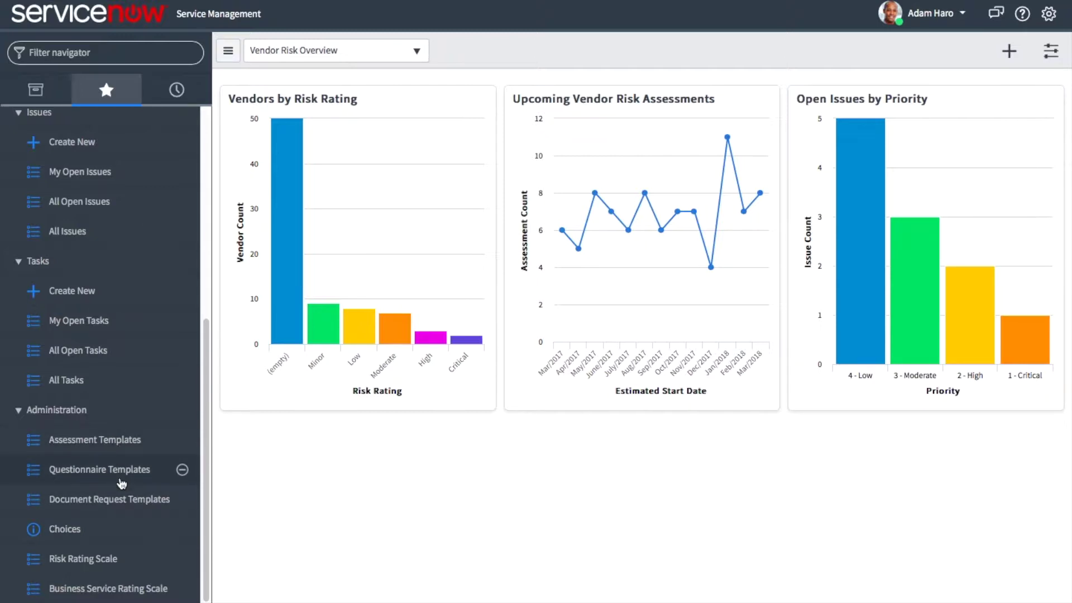
Step: Open the Sample template from the Questionnaire Templates list, showing Sections A–D
{"action": "left_click", "coordinate": [121, 483]}
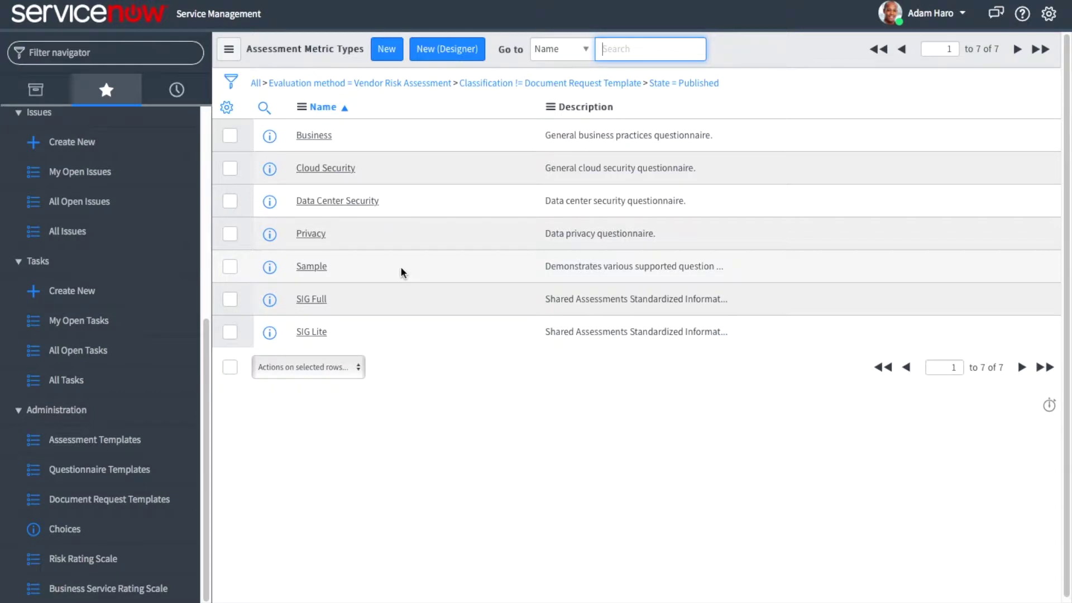
{"action": "left_click", "coordinate": [318, 268]}
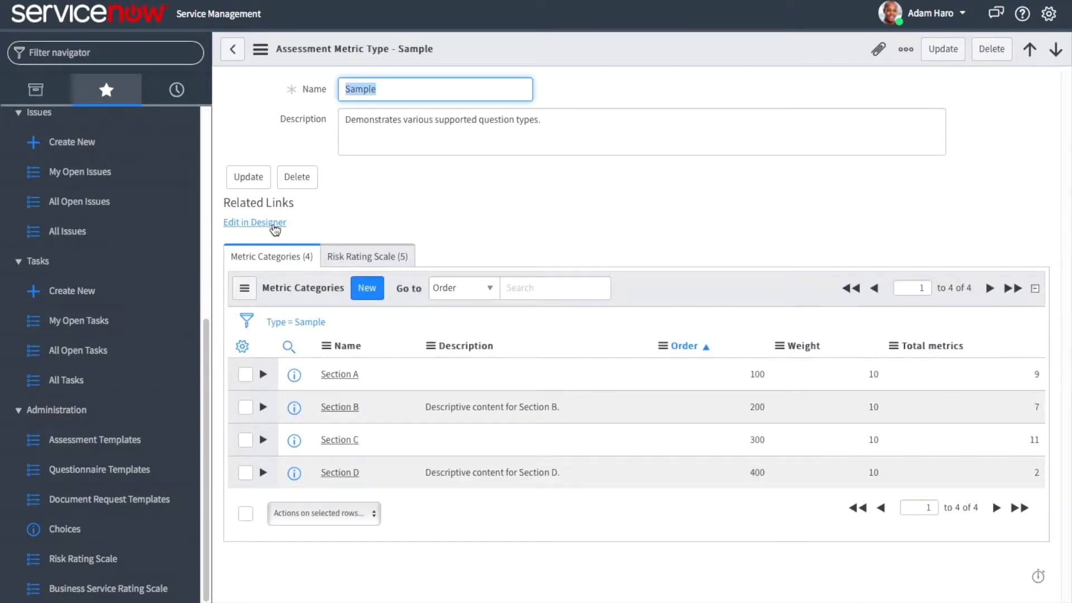
Step: Open Sample in the designer and drop a Choice question below 6. Date and Time
{"action": "left_click", "coordinate": [272, 223]}
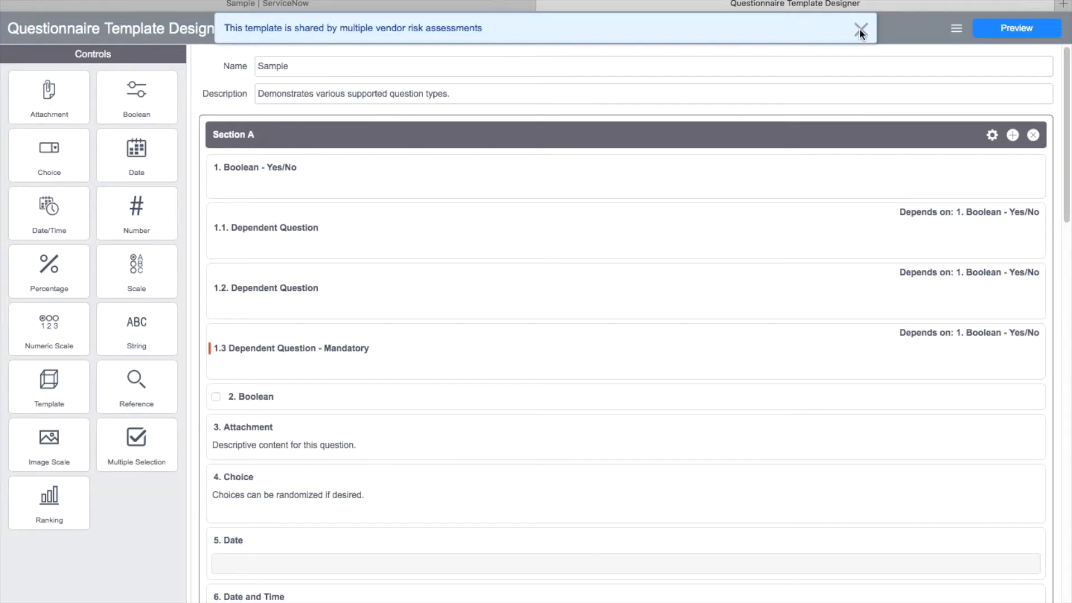
{"action": "left_click", "coordinate": [861, 29]}
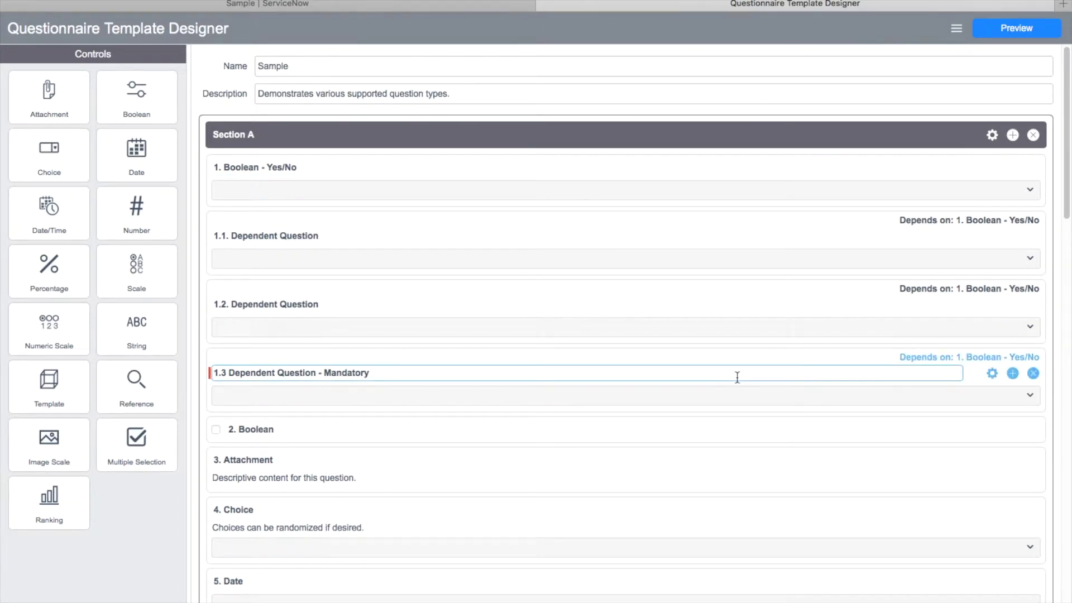
{"action": "scroll", "coordinate": [737, 378], "scroll_direction": "down", "scroll_amount": 3}
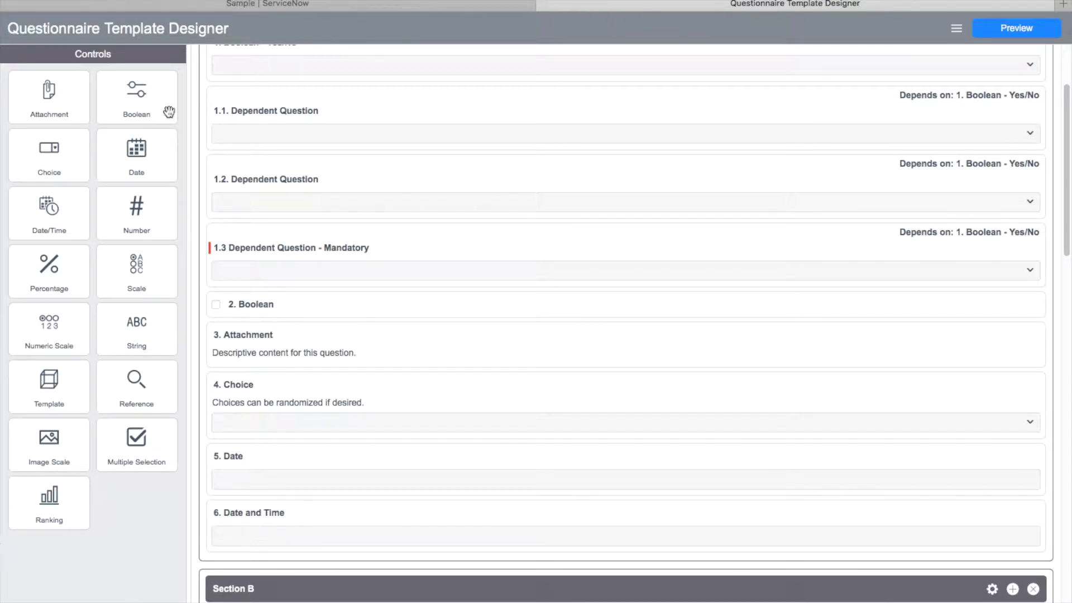
{"action": "left_click_drag", "start_coordinate": [38, 150], "coordinate": [320, 587]}
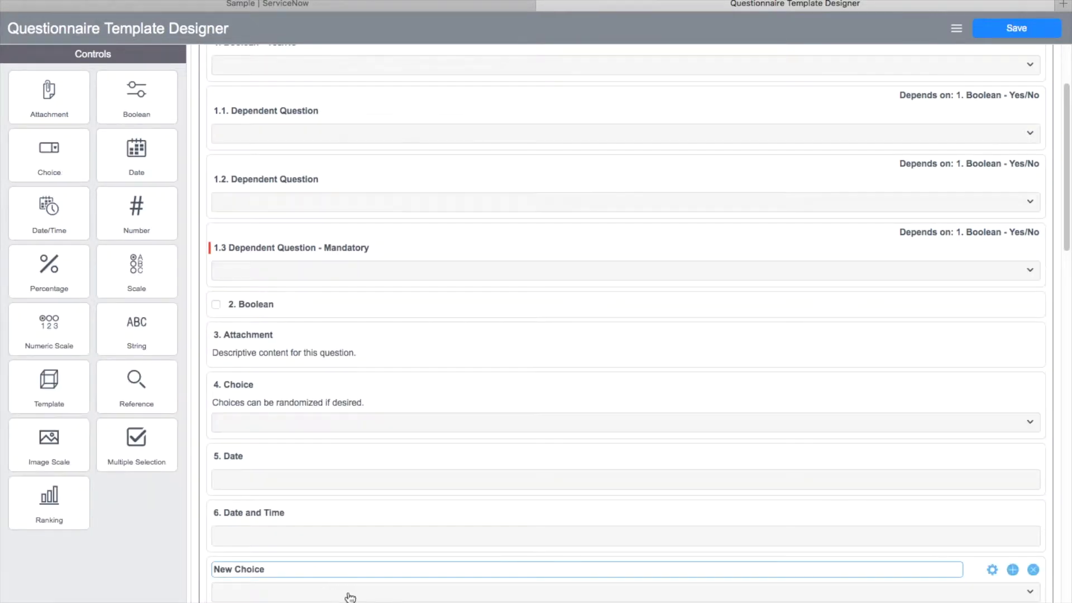
Step: Review the new question's properties and correct-answer options without changing them
{"action": "scroll", "coordinate": [352, 598], "scroll_direction": "down", "scroll_amount": 4}
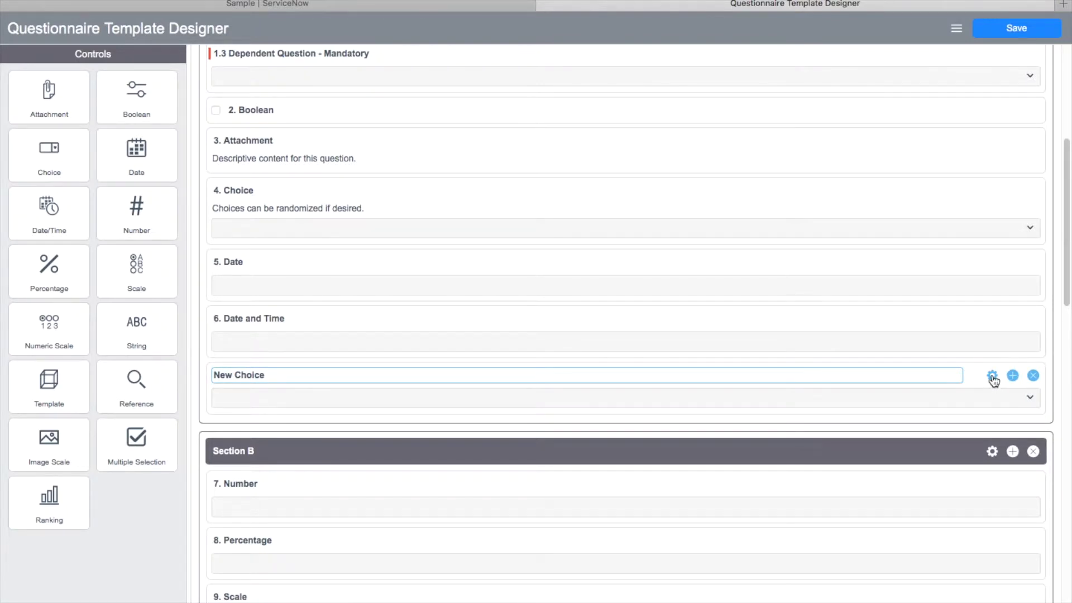
{"action": "left_click", "coordinate": [992, 377]}
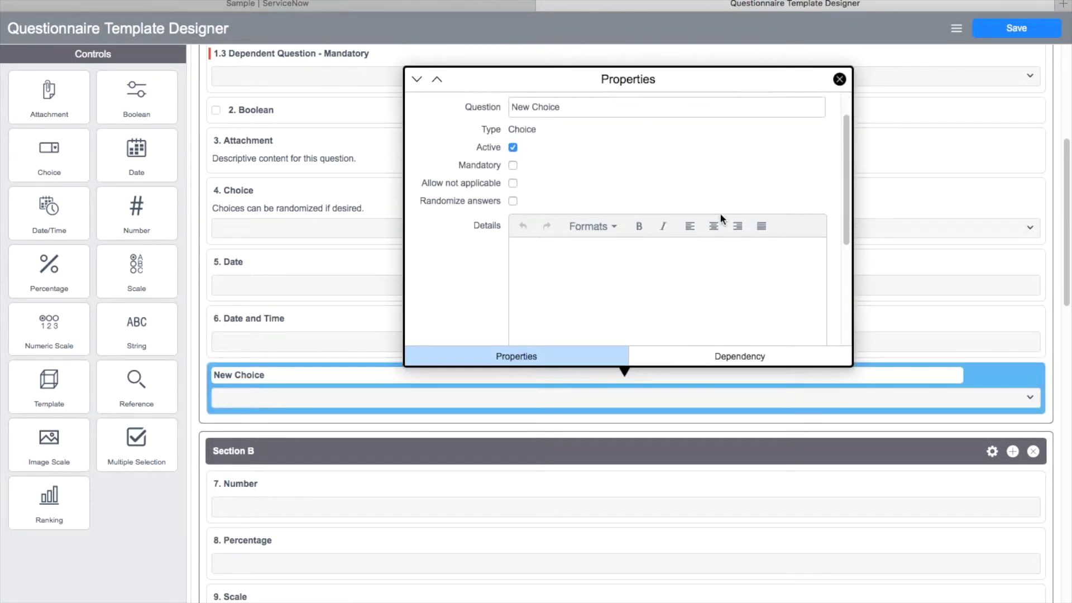
{"action": "scroll", "coordinate": [721, 219], "scroll_direction": "down", "scroll_amount": 4}
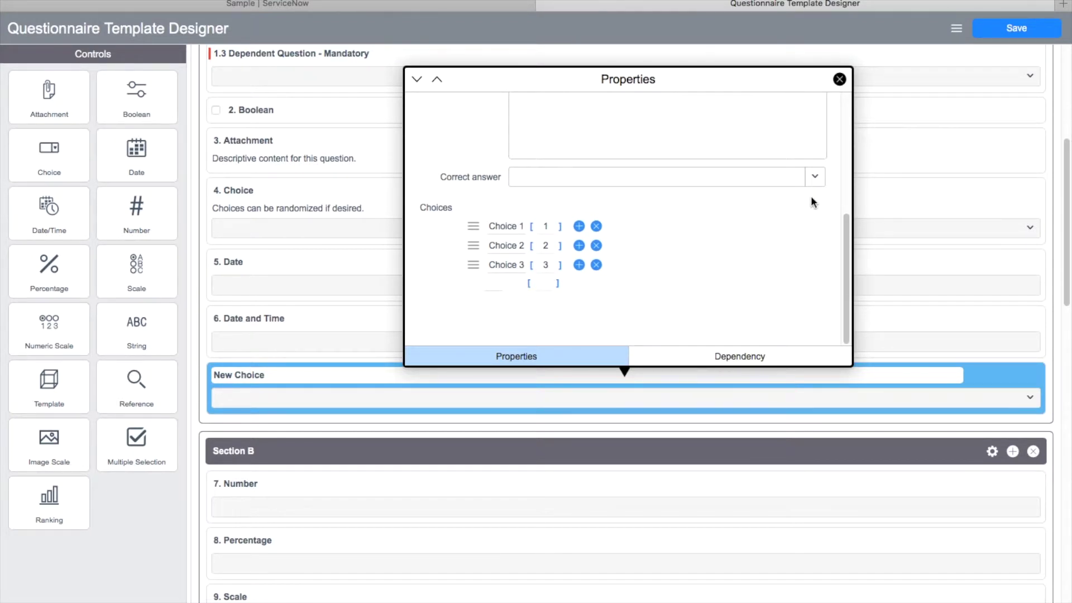
{"action": "left_click", "coordinate": [817, 178]}
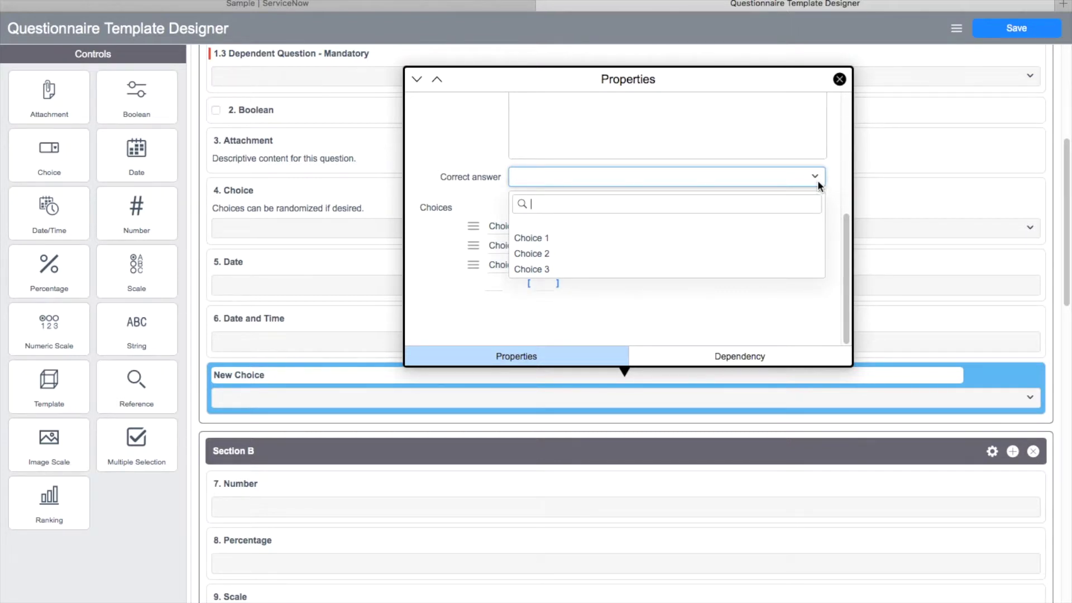
{"action": "left_click", "coordinate": [818, 179]}
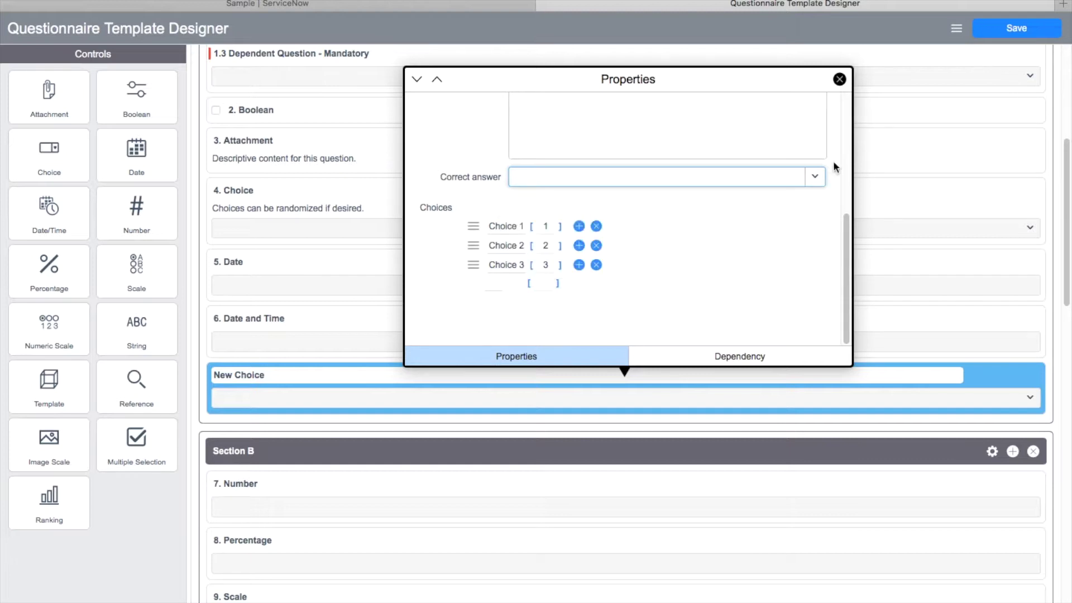
{"action": "left_click", "coordinate": [840, 80]}
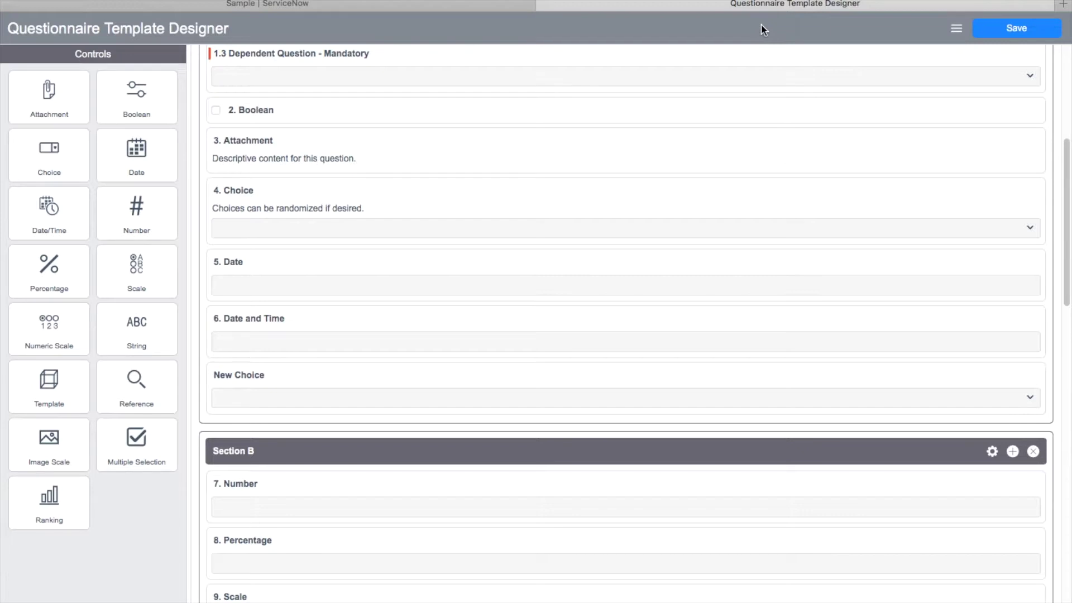
Step: Close the questionnaire designer, discarding the unsaved changes
{"action": "left_click", "coordinate": [761, 110]}
{"action": "scroll", "coordinate": [761, 117], "scroll_direction": "up", "scroll_amount": 5}
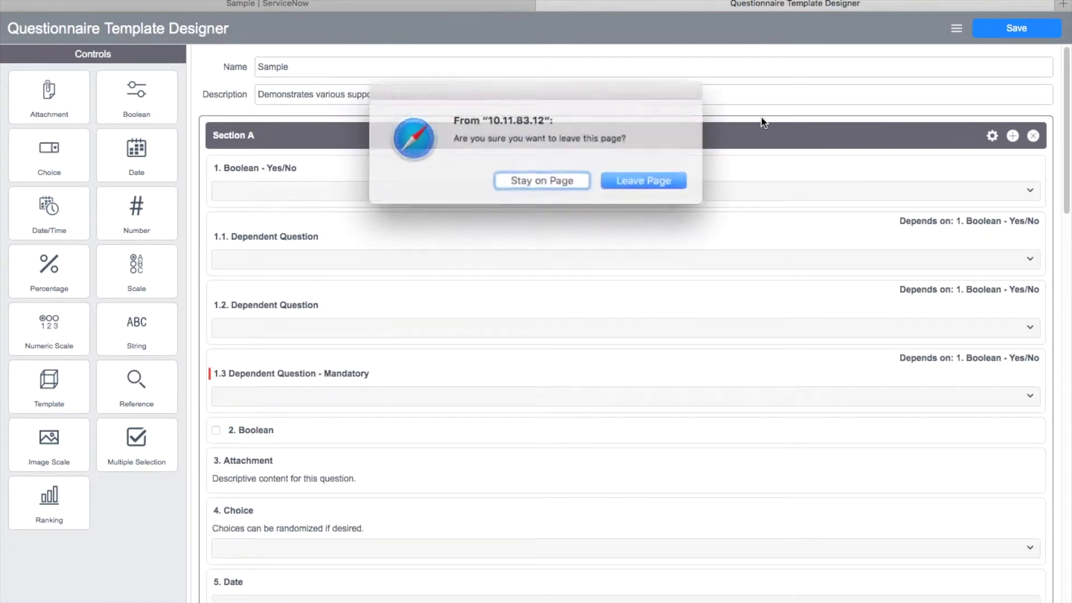
{"action": "left_click", "coordinate": [606, 175]}
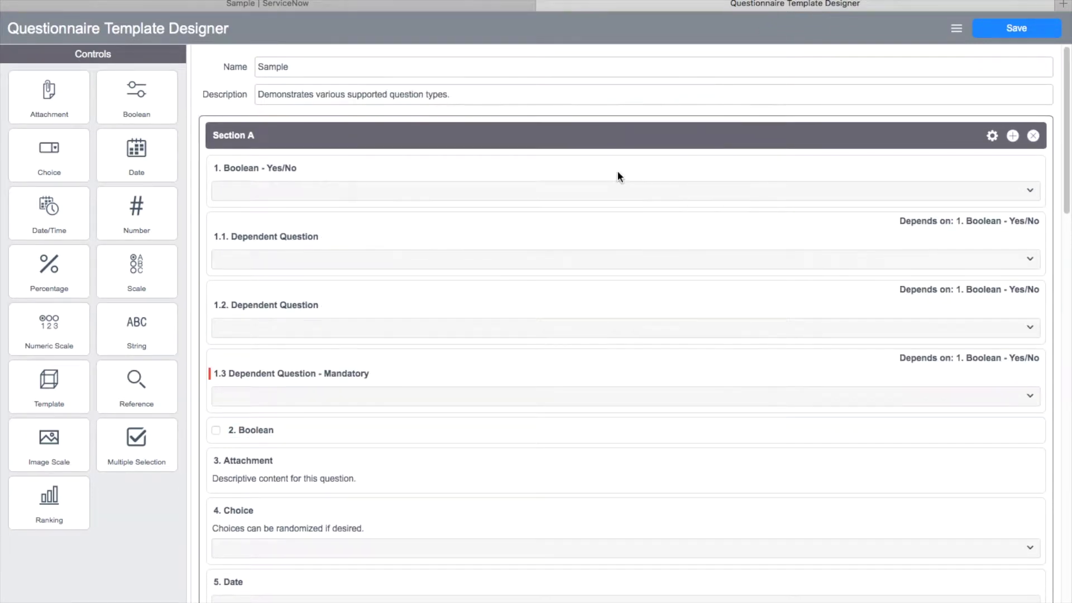
Step: Return to the templates list and open SIG Full with its 17 metric categories
{"action": "left_click", "coordinate": [233, 49]}
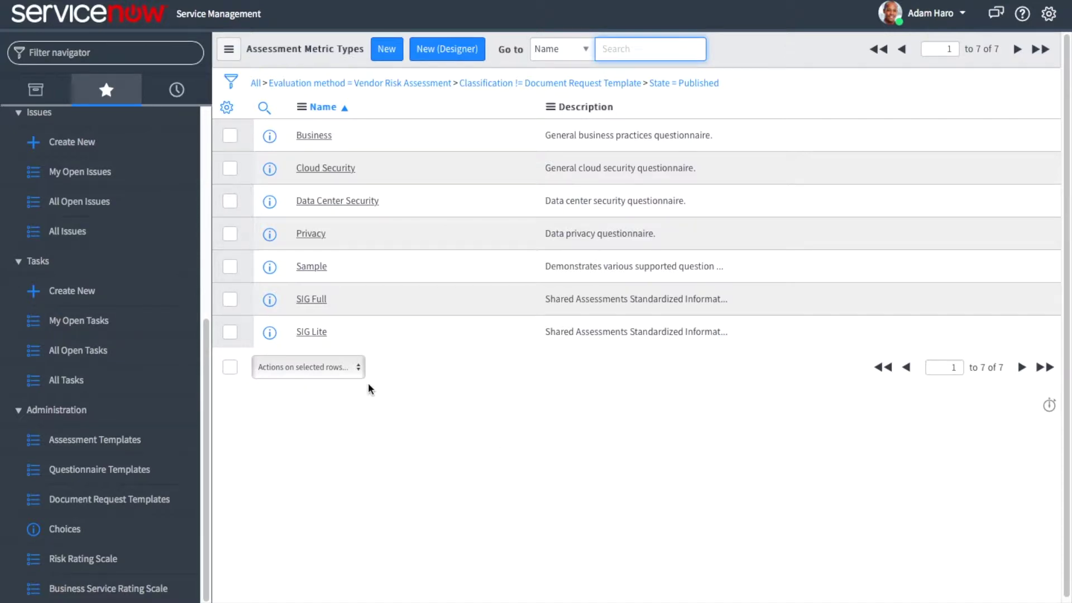
{"action": "left_click", "coordinate": [316, 302]}
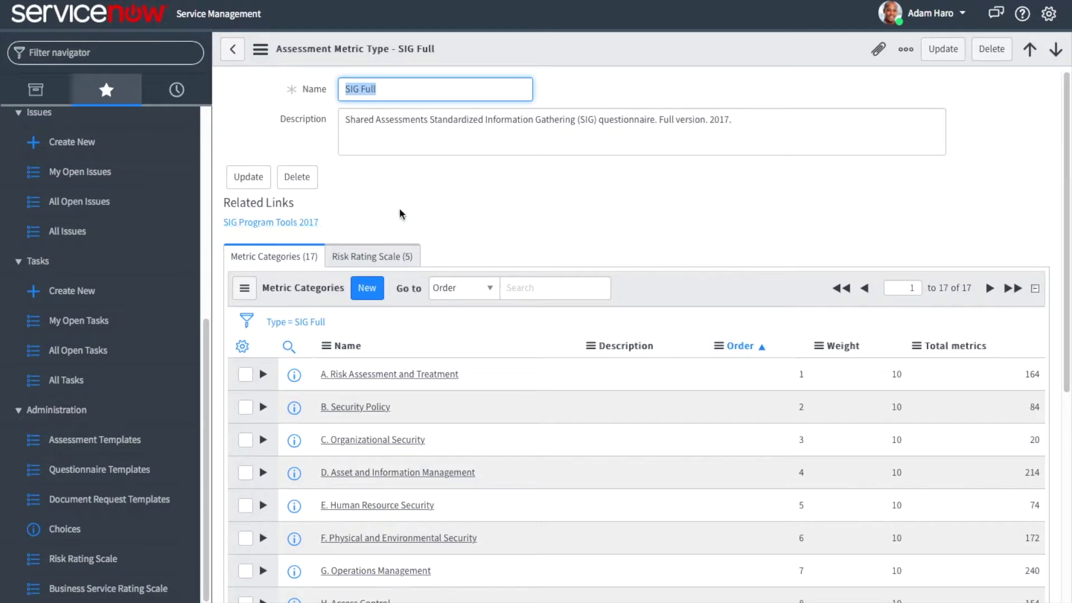
{"action": "left_click", "coordinate": [568, 241]}
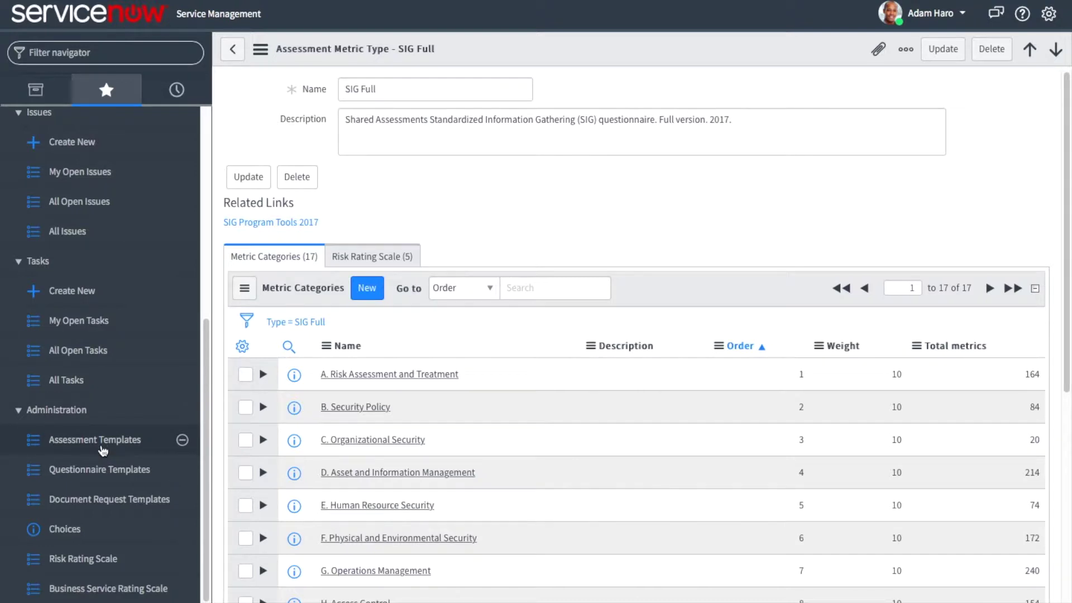
Step: Open the Security Assessment - High Risk template and check its SOC 1/SOC 2 requests and SIG Lite/Sample questionnaires
{"action": "left_click", "coordinate": [101, 447]}
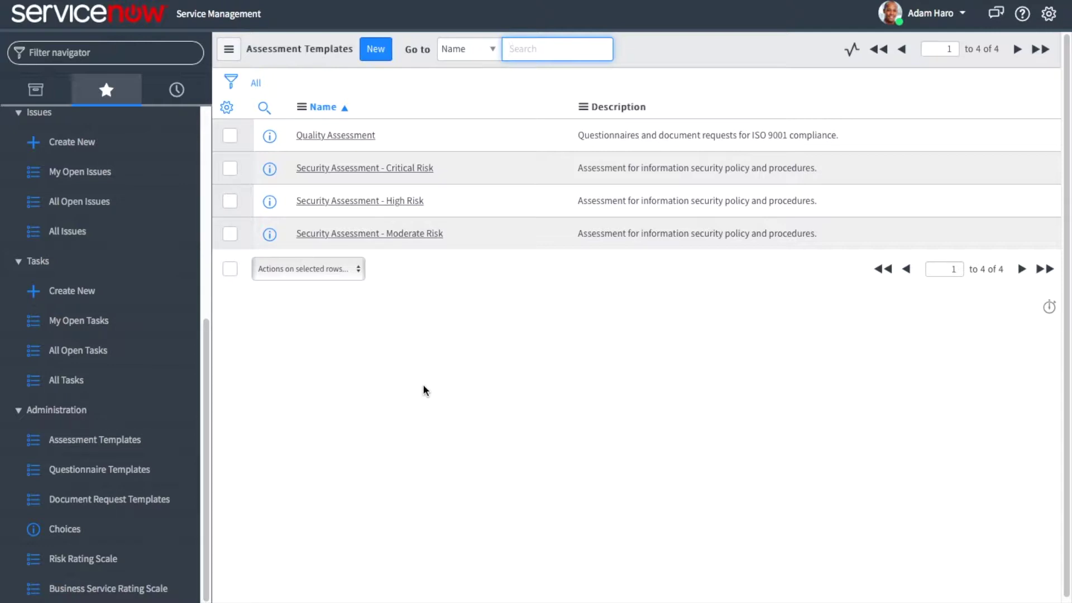
{"action": "left_click", "coordinate": [402, 206]}
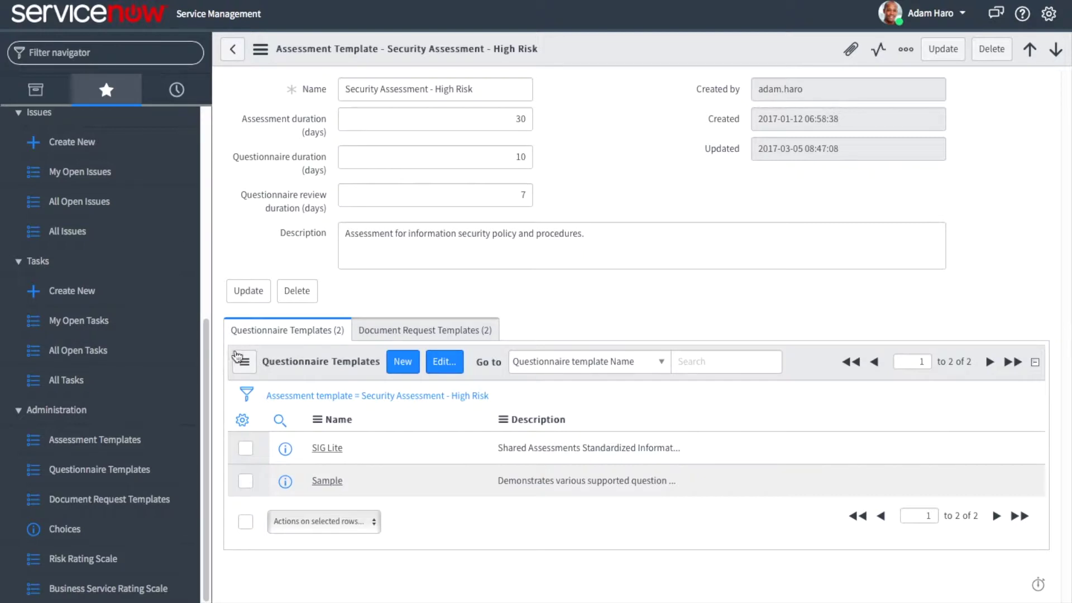
{"action": "left_click", "coordinate": [407, 334]}
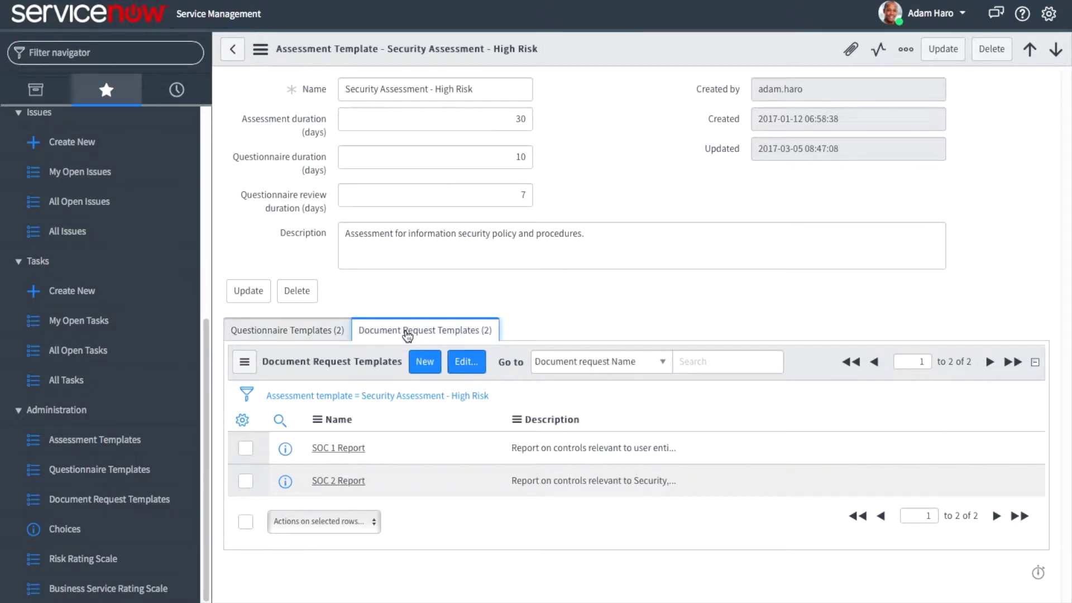
{"action": "left_click", "coordinate": [319, 334]}
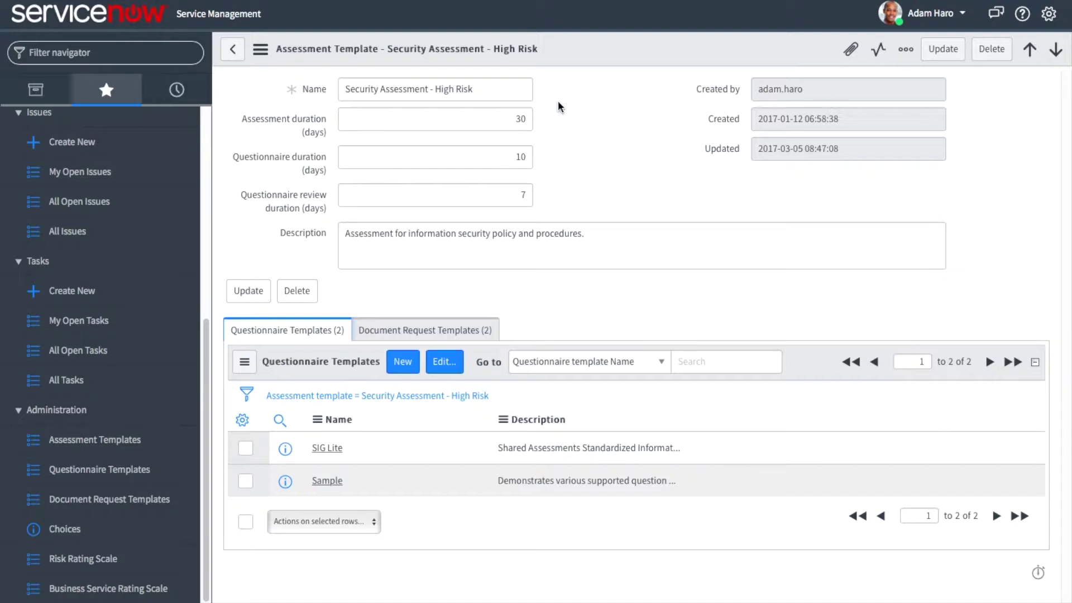
Step: Search the vendor list for 'workday' and open the Workday vendor record
{"action": "scroll", "coordinate": [86, 211], "scroll_direction": "up", "scroll_amount": 7}
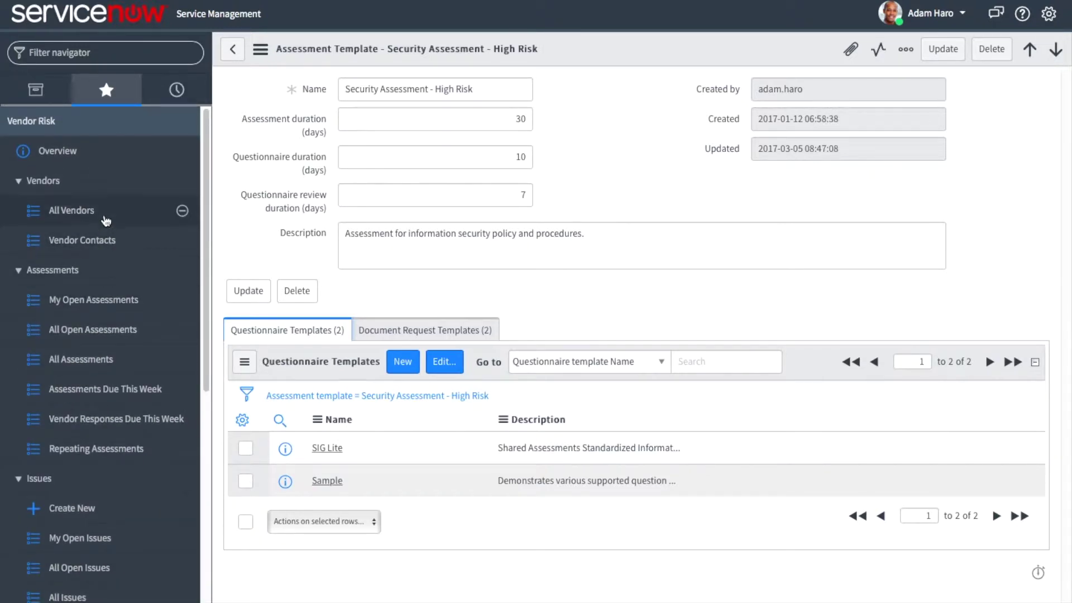
{"action": "left_click", "coordinate": [105, 216]}
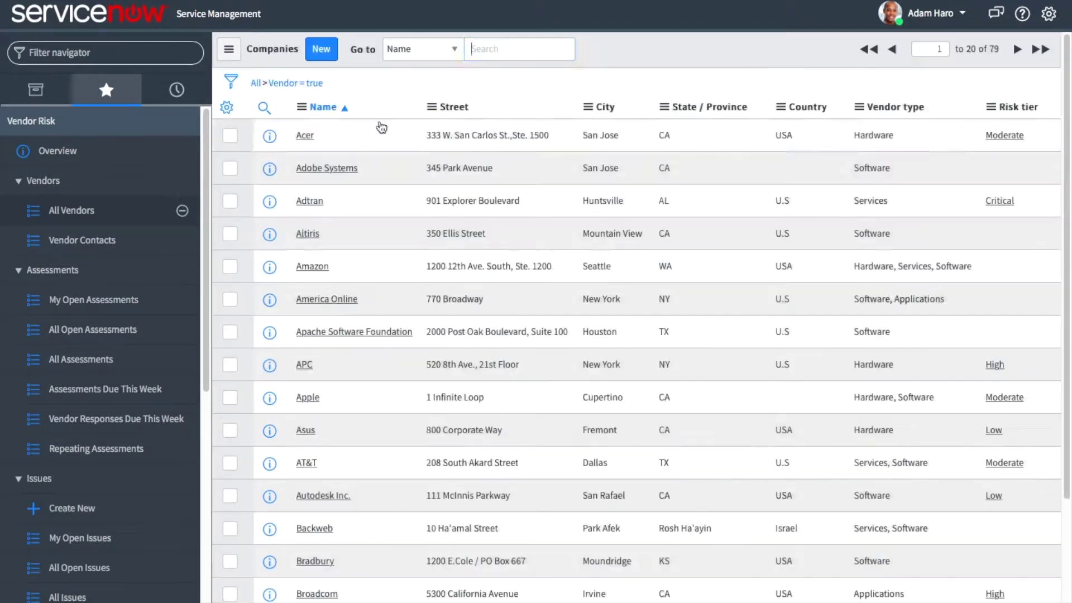
{"action": "type", "text": "workday"}
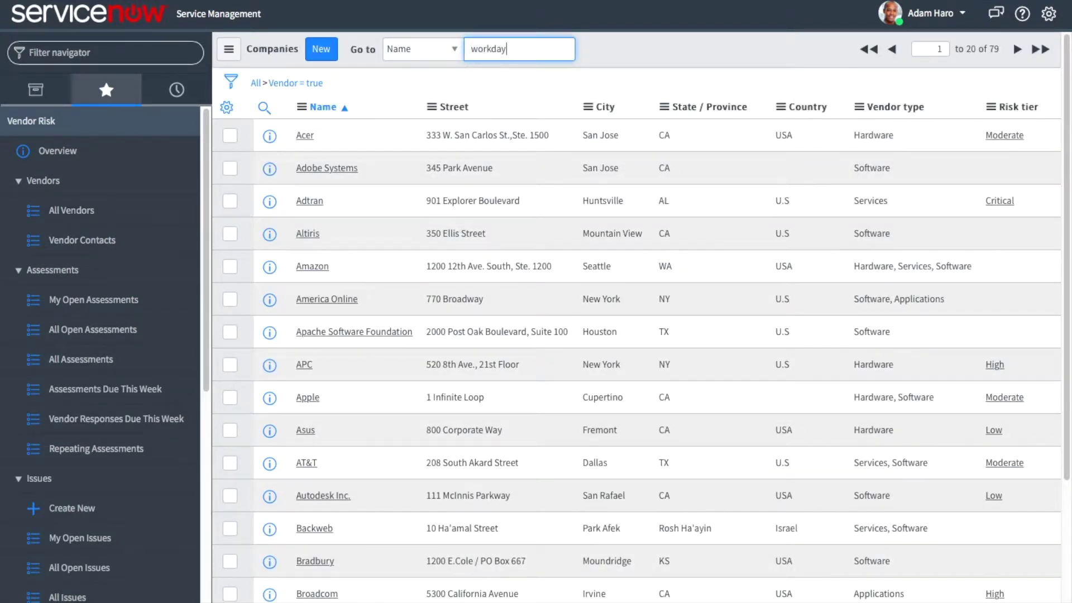
{"action": "key", "text": "Return"}
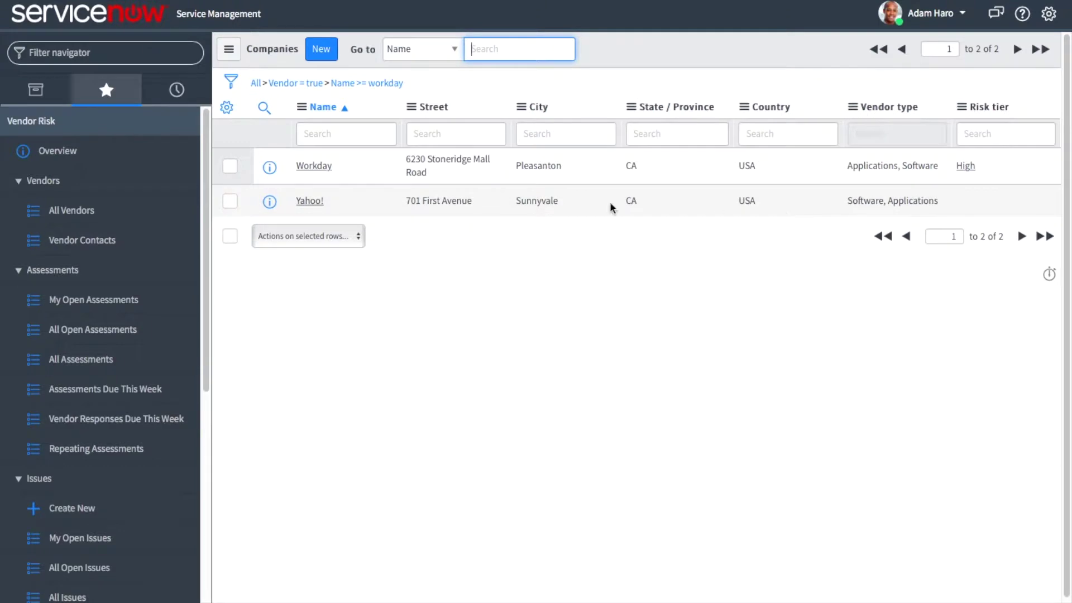
{"action": "left_click", "coordinate": [318, 168]}
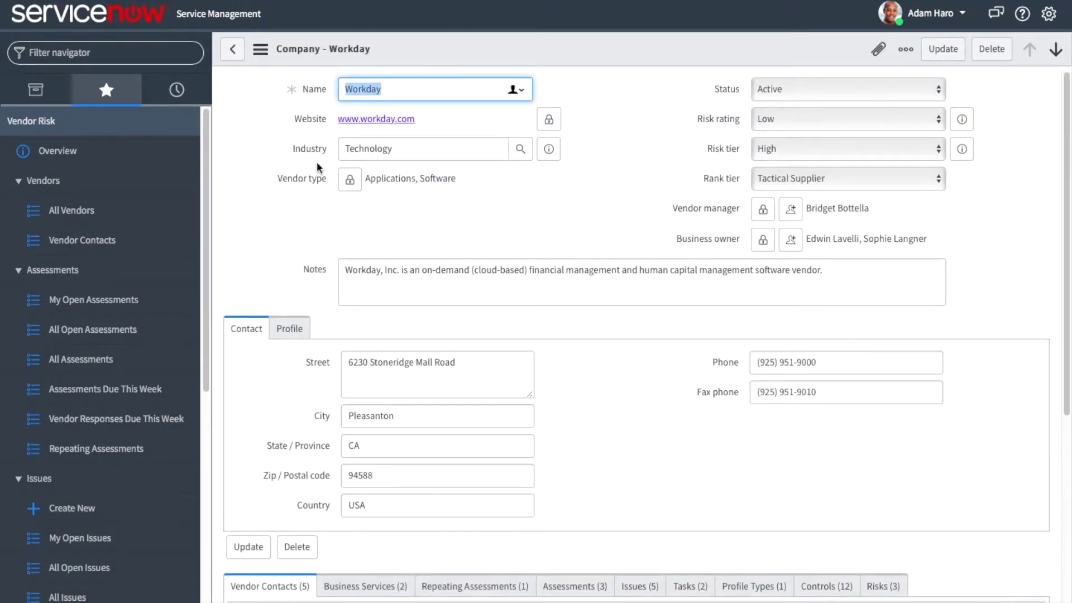
{"action": "left_click", "coordinate": [673, 381]}
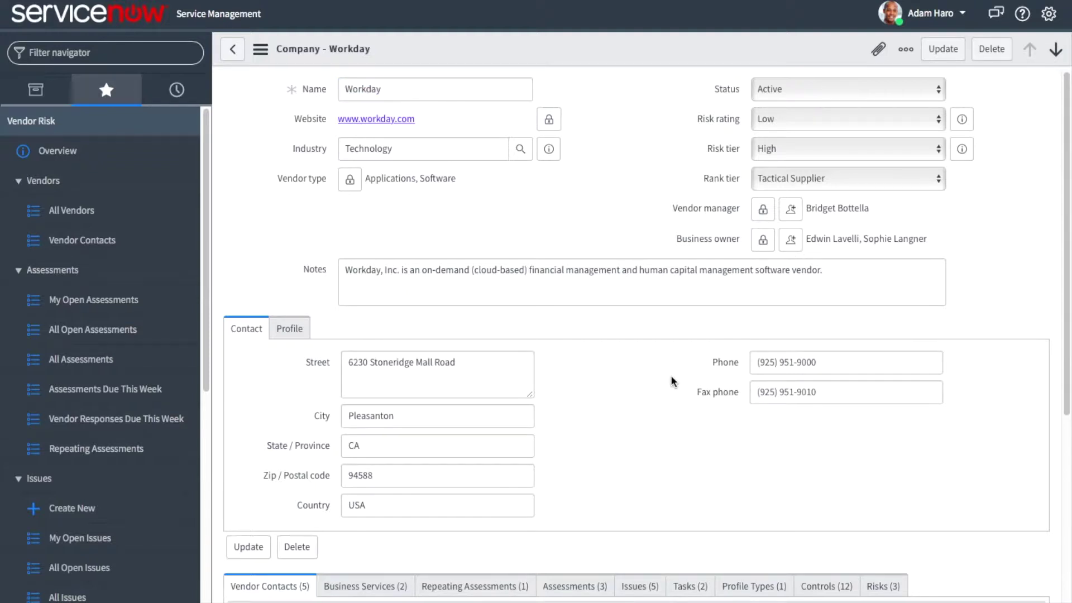
Step: View Workday's repeating assessments and its three assessments, then start a new assessment
{"action": "scroll", "coordinate": [676, 531], "scroll_direction": "down", "scroll_amount": 5}
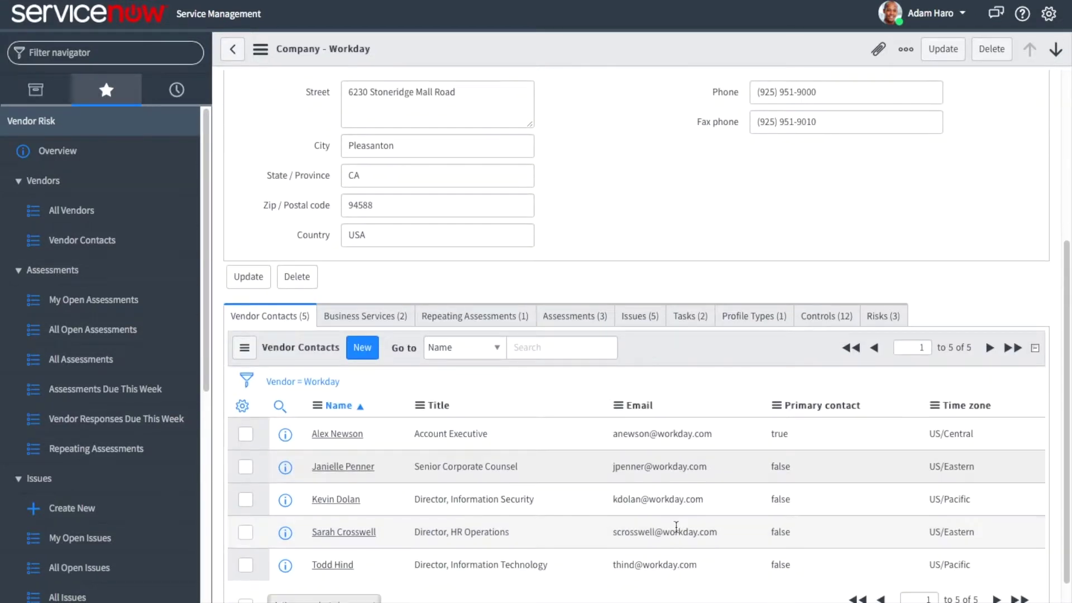
{"action": "scroll", "coordinate": [676, 527], "scroll_direction": "down", "scroll_amount": 1}
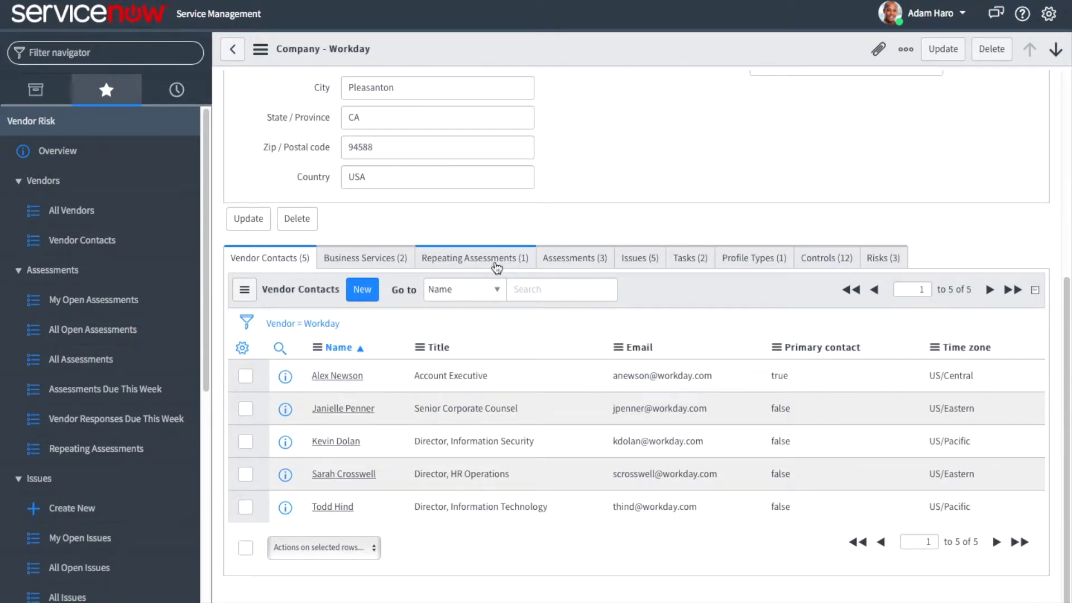
{"action": "left_click", "coordinate": [497, 269]}
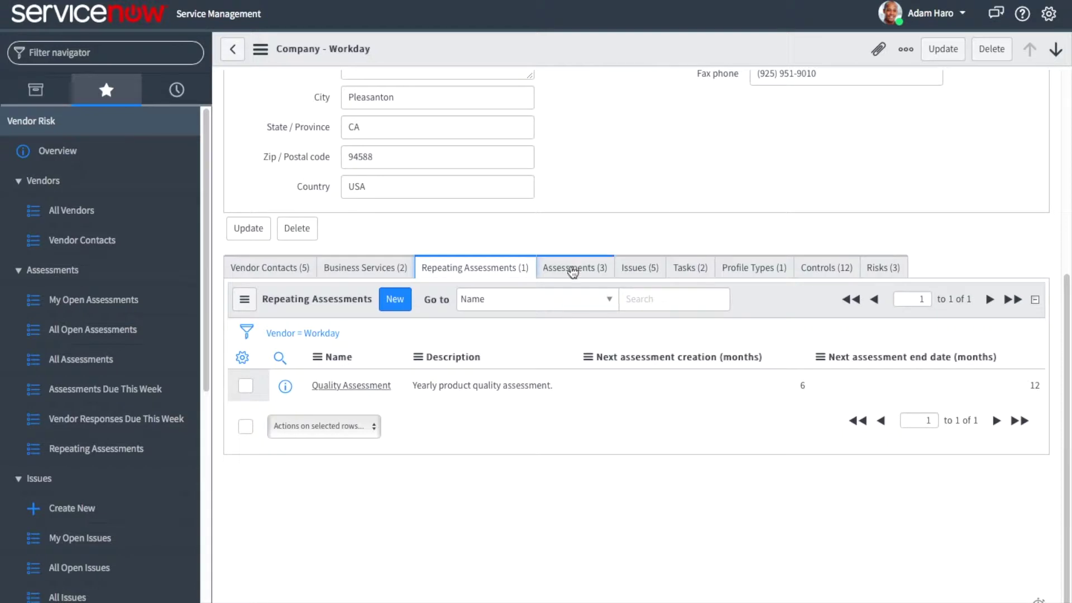
{"action": "left_click", "coordinate": [572, 270]}
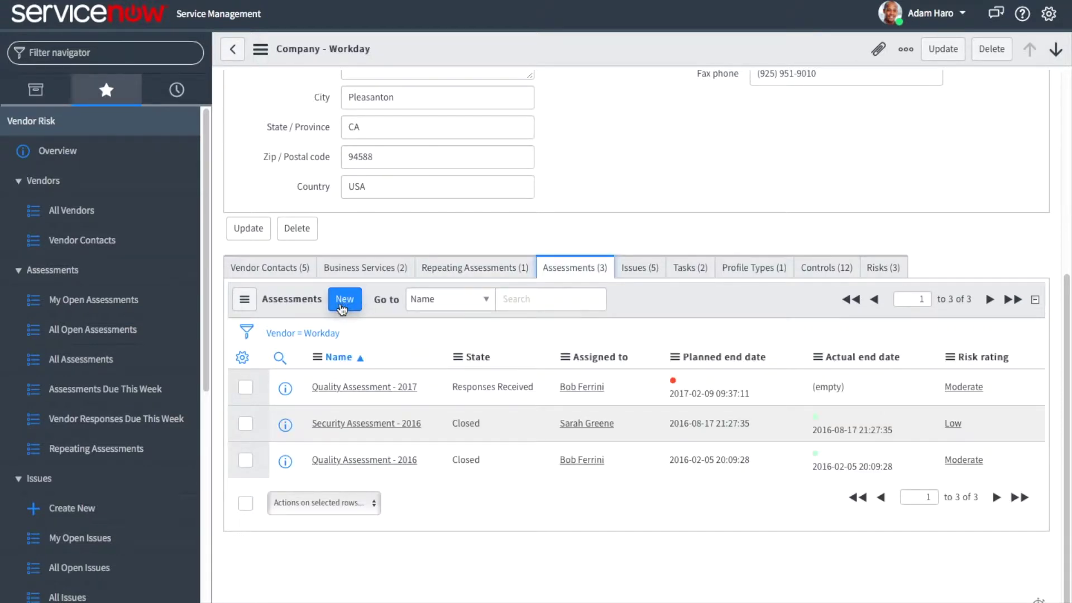
{"action": "left_click", "coordinate": [344, 300]}
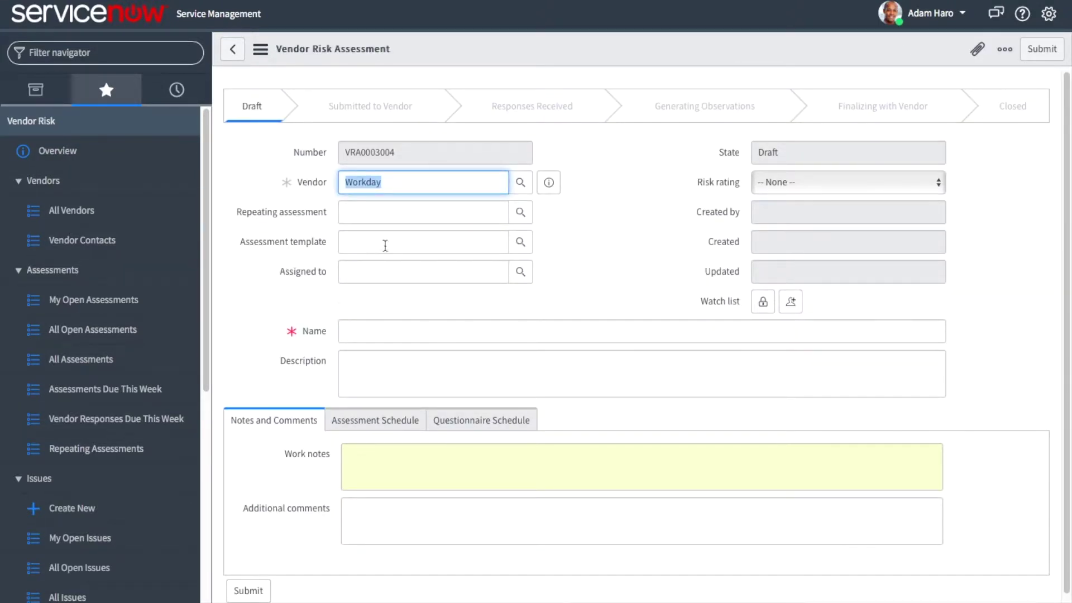
Step: Use the Security Assessment - High Risk template, assign yourself, rename to Security Assessment - 2017, and save
{"action": "left_click", "coordinate": [385, 243]}
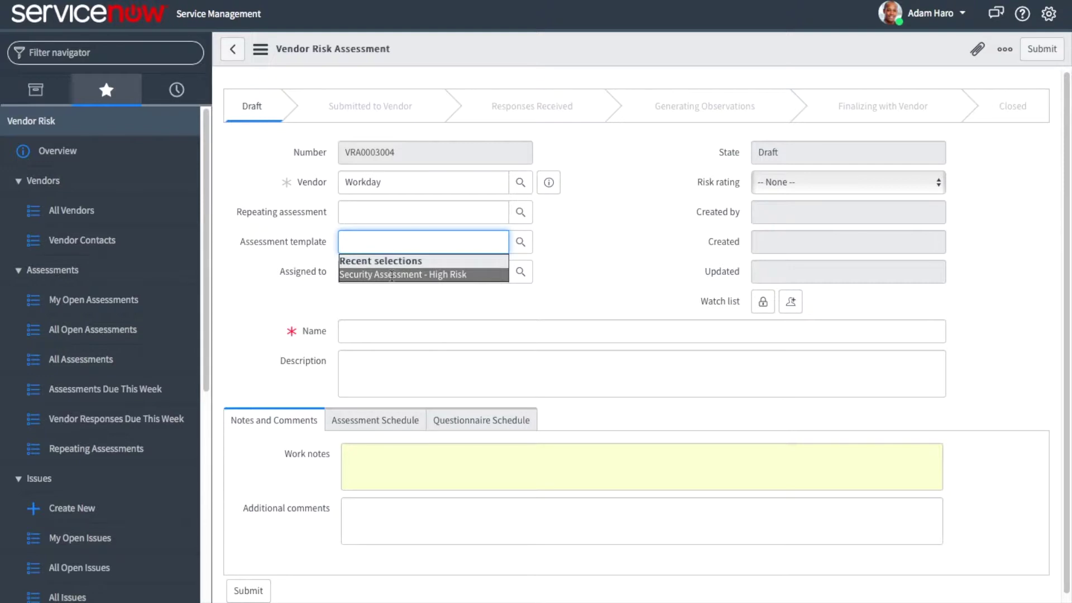
{"action": "left_click", "coordinate": [389, 274]}
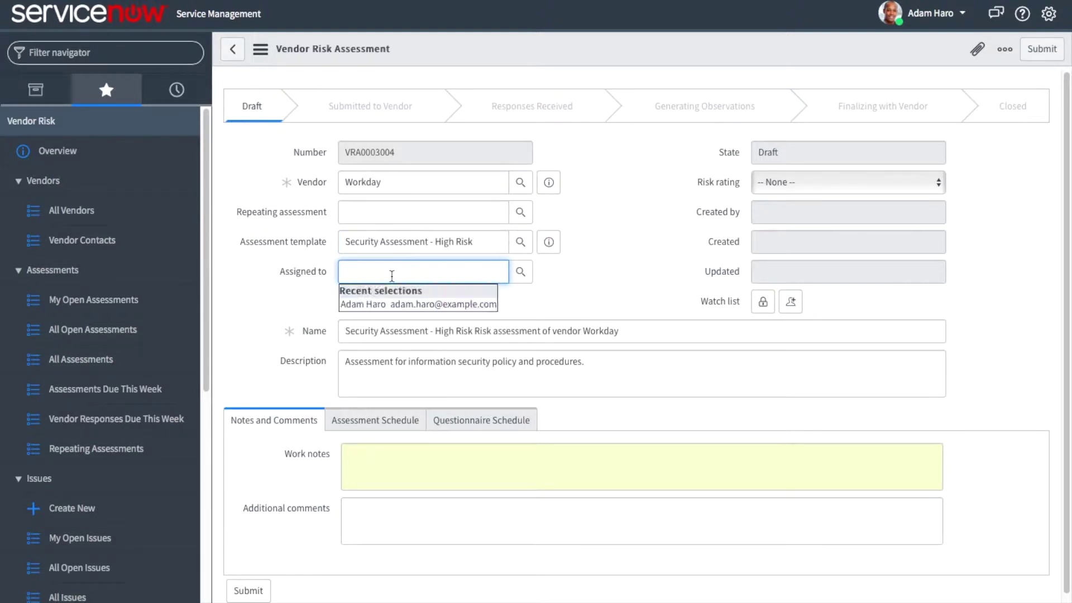
{"action": "left_click", "coordinate": [399, 308]}
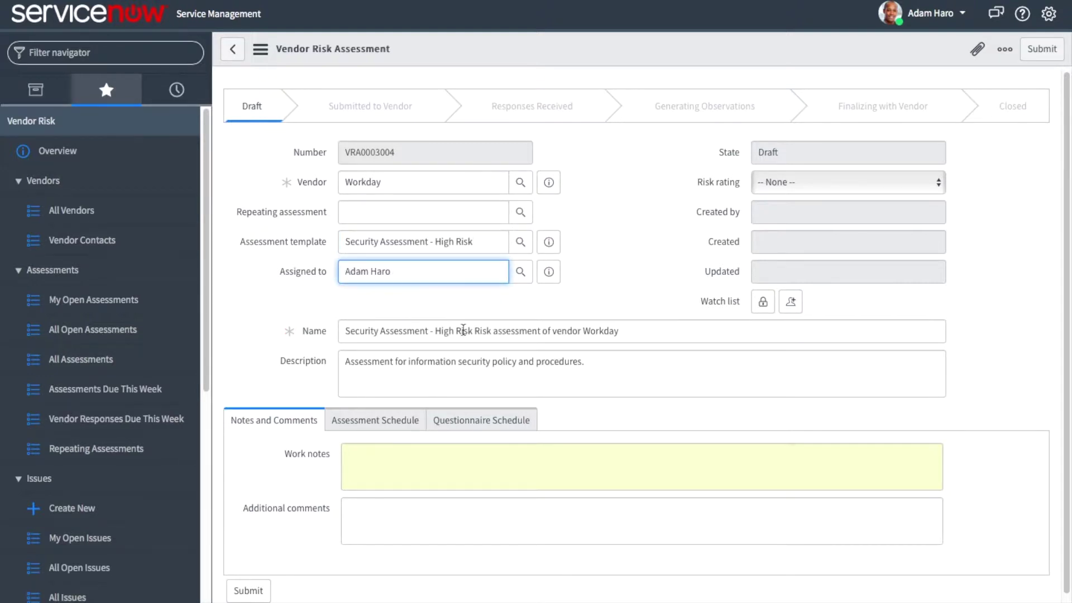
{"action": "left_click", "coordinate": [437, 330]}
{"action": "key", "text": "shift+End"}
{"action": "type", "text": "2017"}
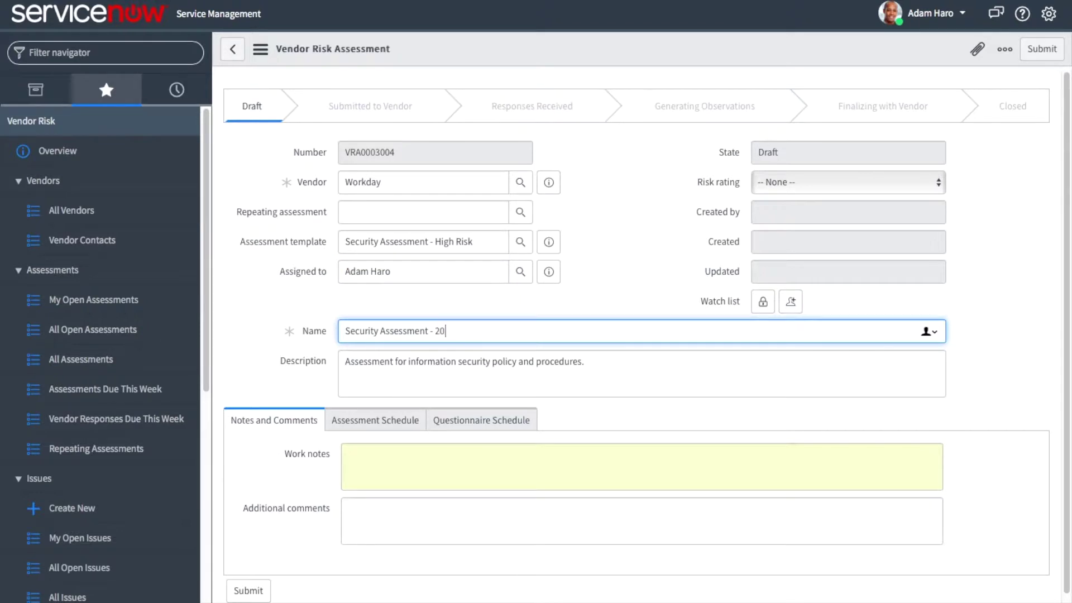
{"action": "left_click", "coordinate": [676, 247]}
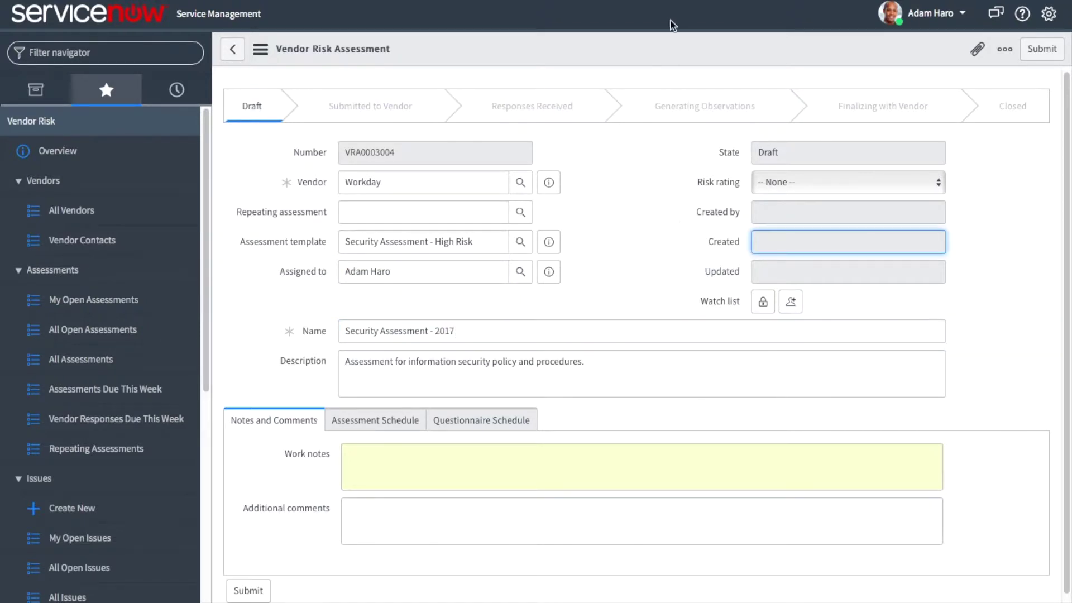
{"action": "right_click", "coordinate": [661, 52]}
{"action": "left_click", "coordinate": [675, 61]}
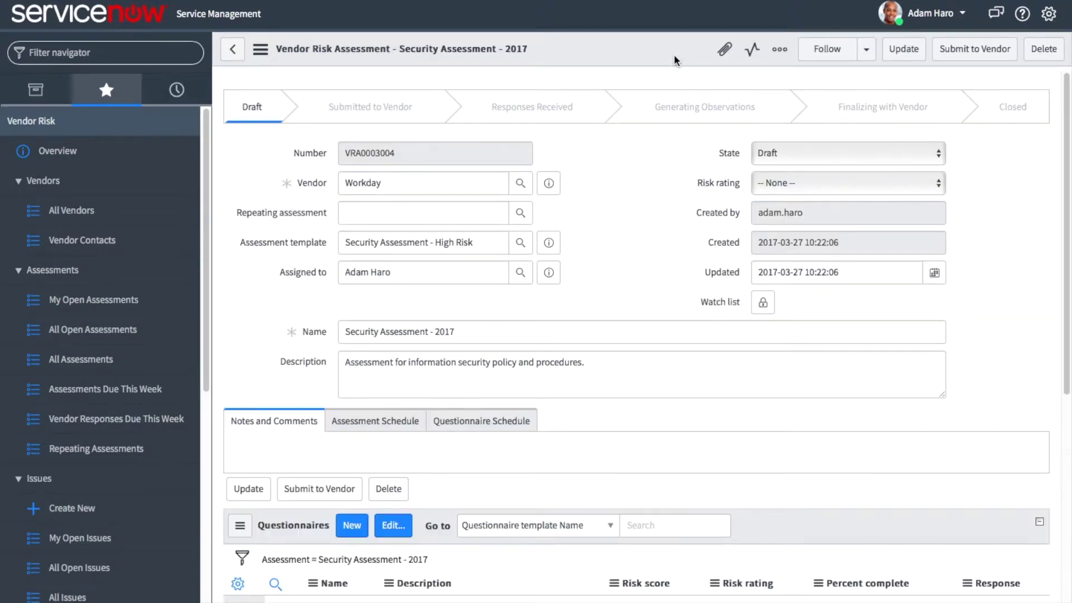
Step: Review the assessment's two questionnaires and submit it to the vendor
{"action": "scroll", "coordinate": [638, 257], "scroll_direction": "down", "scroll_amount": 5}
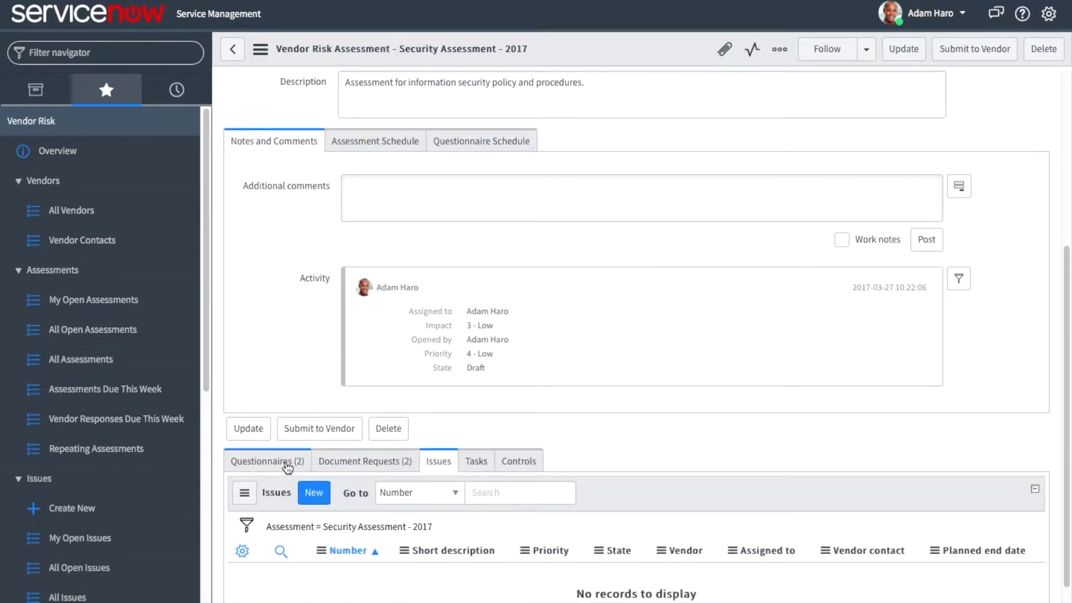
{"action": "left_click", "coordinate": [286, 465]}
{"action": "scroll", "coordinate": [703, 417], "scroll_direction": "down", "scroll_amount": 1}
{"action": "scroll", "coordinate": [702, 417], "scroll_direction": "down", "scroll_amount": 1}
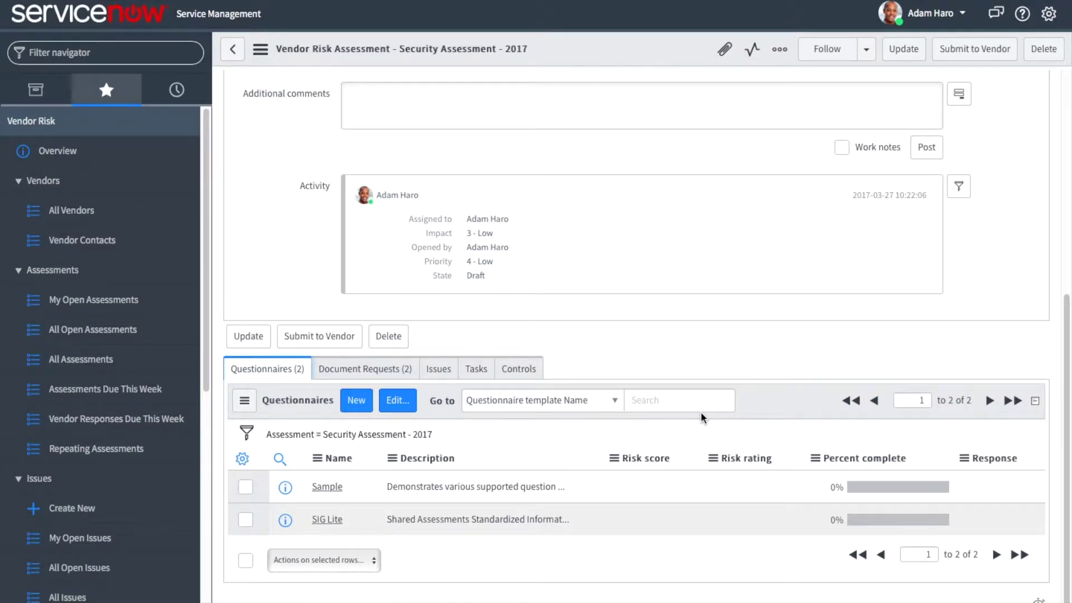
{"action": "scroll", "coordinate": [702, 417], "scroll_direction": "up", "scroll_amount": 7}
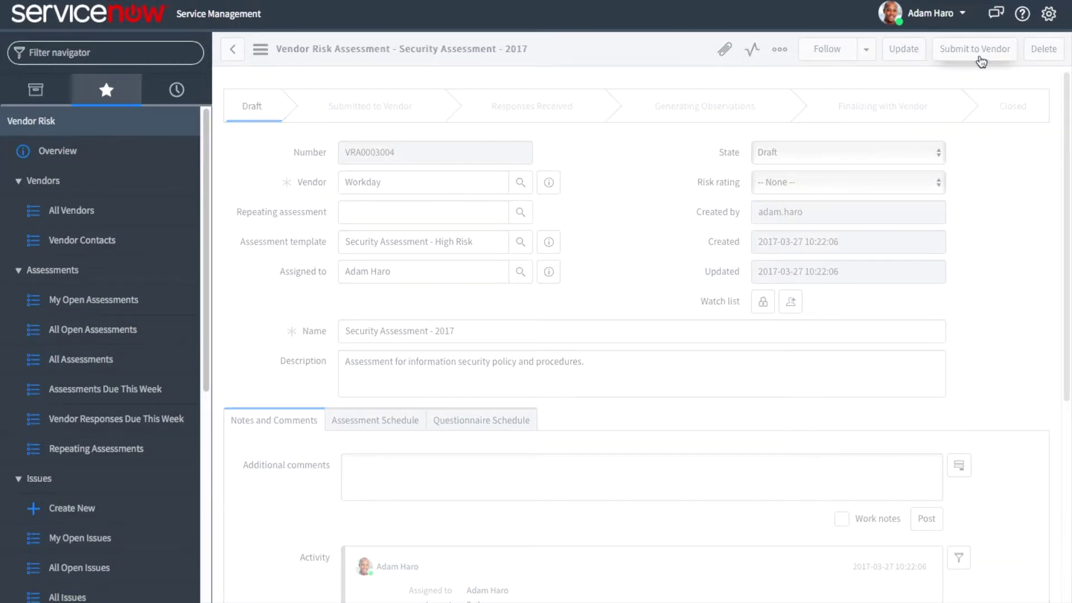
{"action": "left_click", "coordinate": [980, 58]}
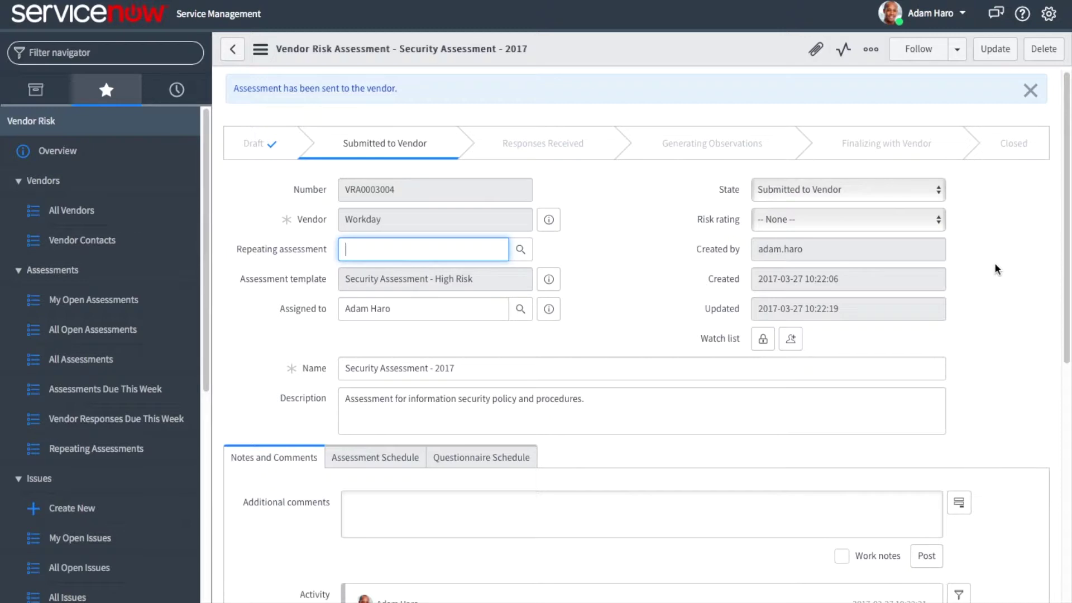
Step: Leave the Repeating assessment field on the submitted assessment form
{"action": "left_click", "coordinate": [997, 269]}
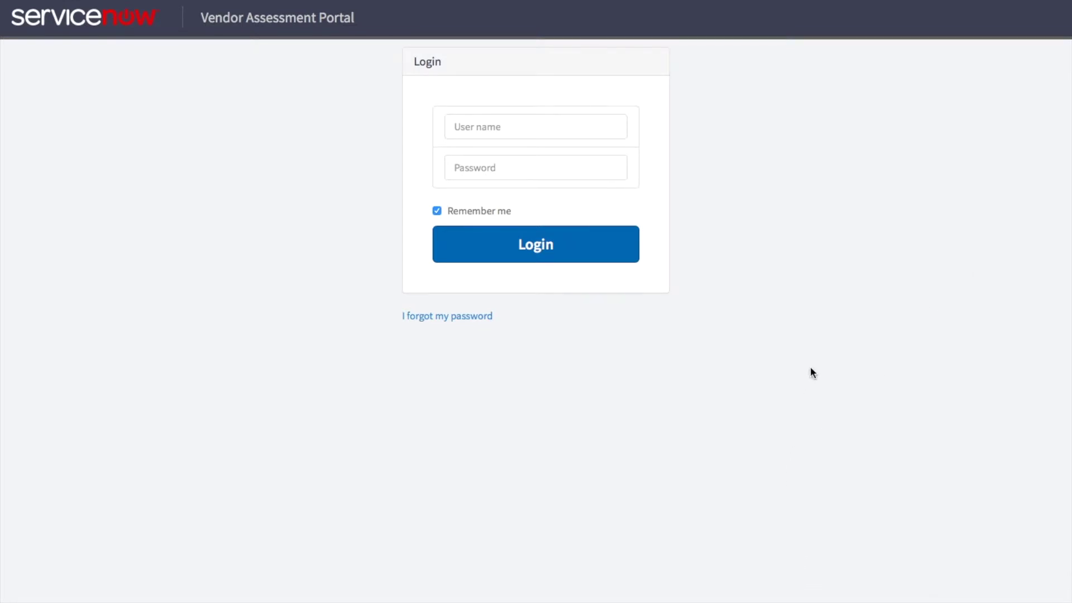
Step: Log into the portal with the saved vendor account and open Security Assessment - 2017
{"action": "left_click", "coordinate": [520, 127]}
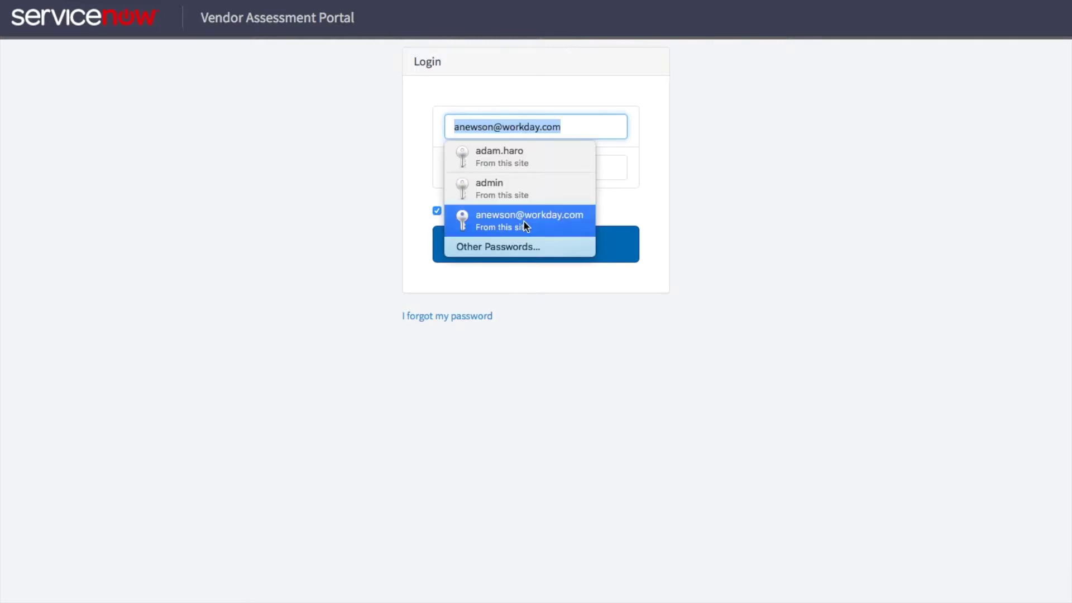
{"action": "left_click", "coordinate": [556, 225]}
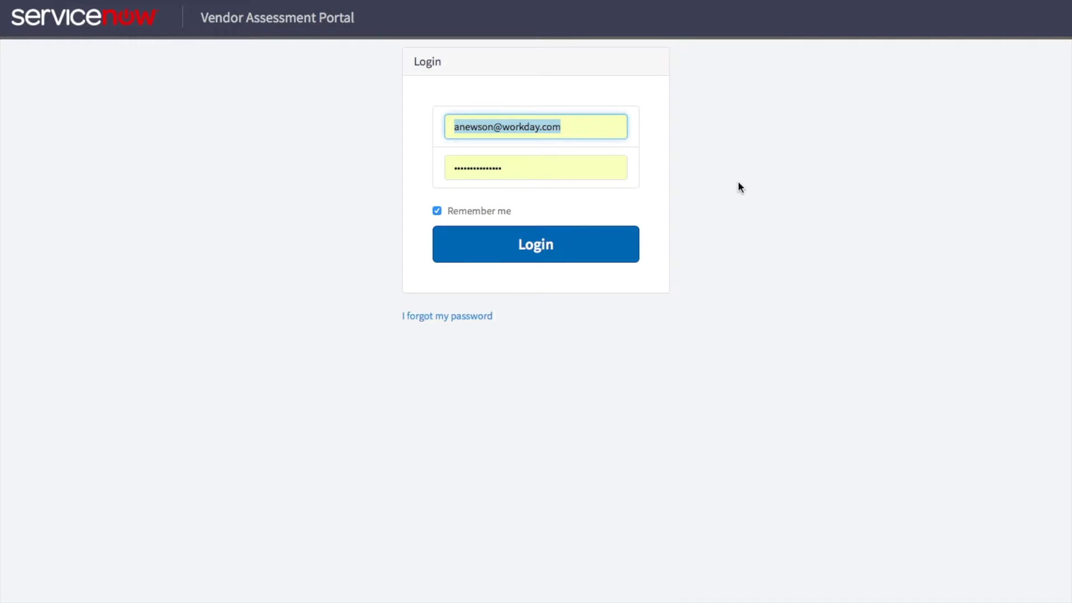
{"action": "left_click", "coordinate": [570, 247]}
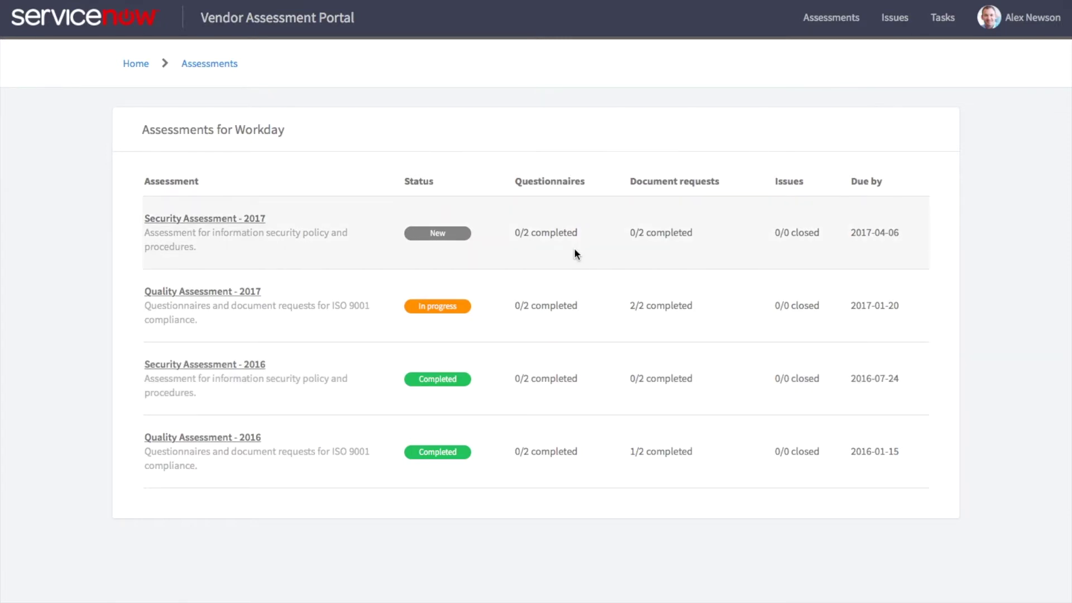
{"action": "left_click", "coordinate": [227, 217]}
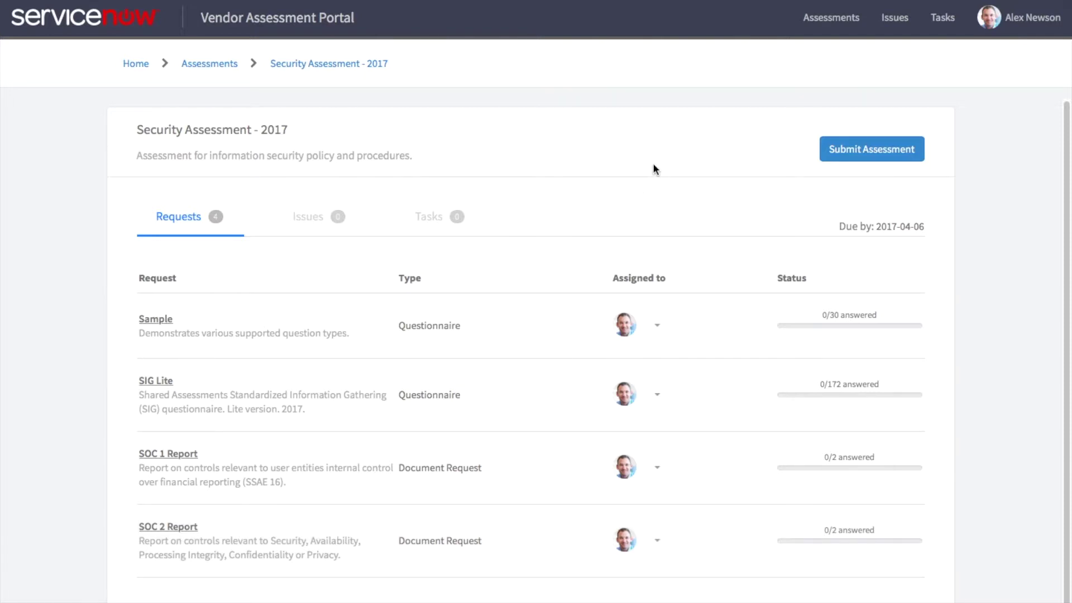
{"action": "left_click", "coordinate": [1037, 31]}
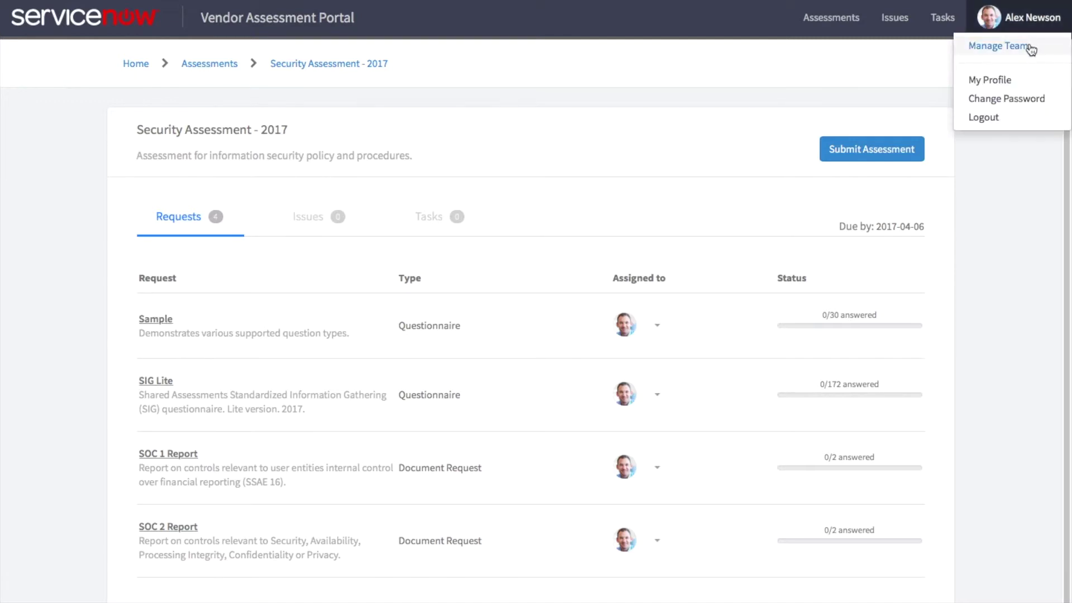
{"action": "left_click", "coordinate": [1029, 45]}
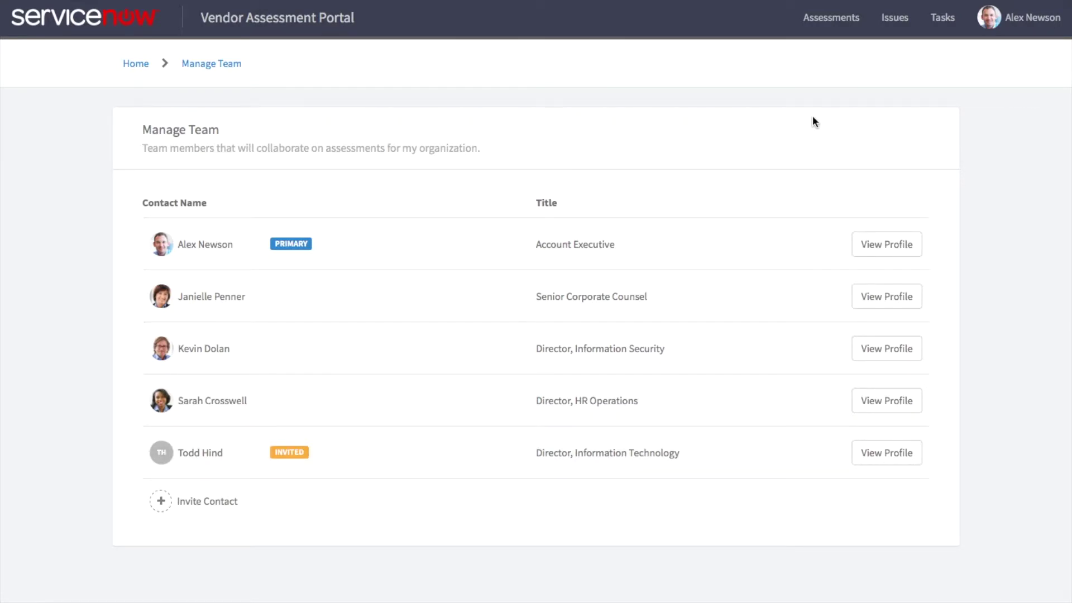
{"action": "left_click", "coordinate": [829, 19]}
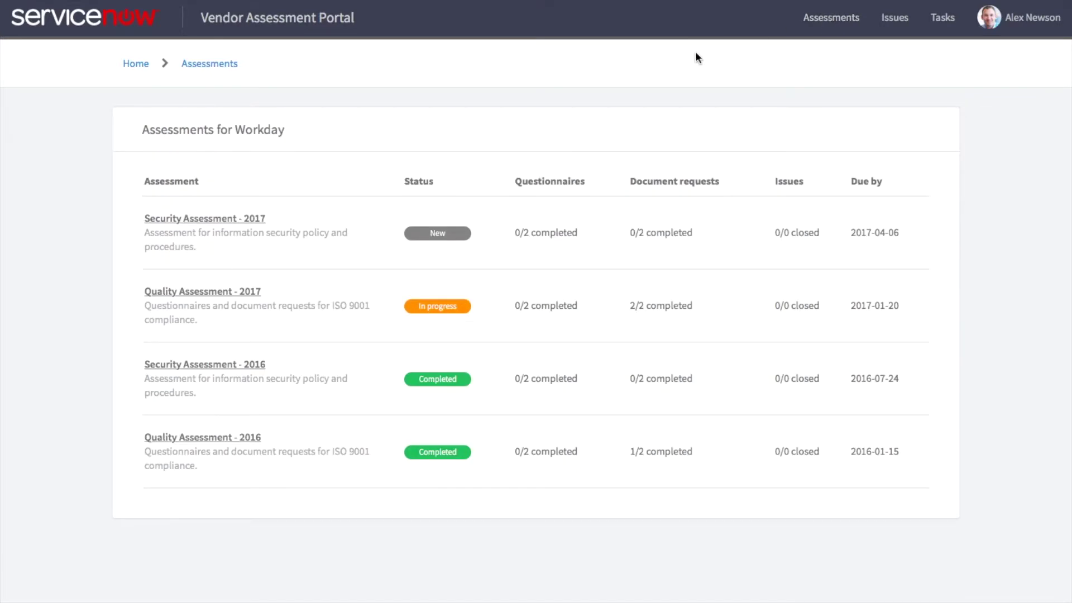
Step: Reassign the Sample request from the account executive to the senior corporate counsel
{"action": "left_click", "coordinate": [213, 225]}
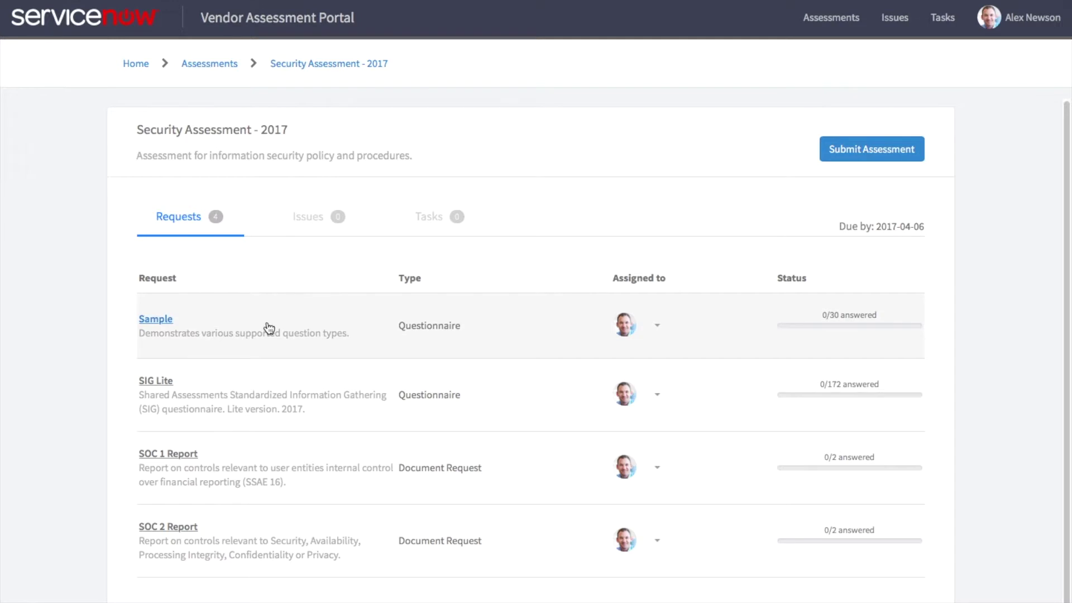
{"action": "left_click", "coordinate": [658, 338]}
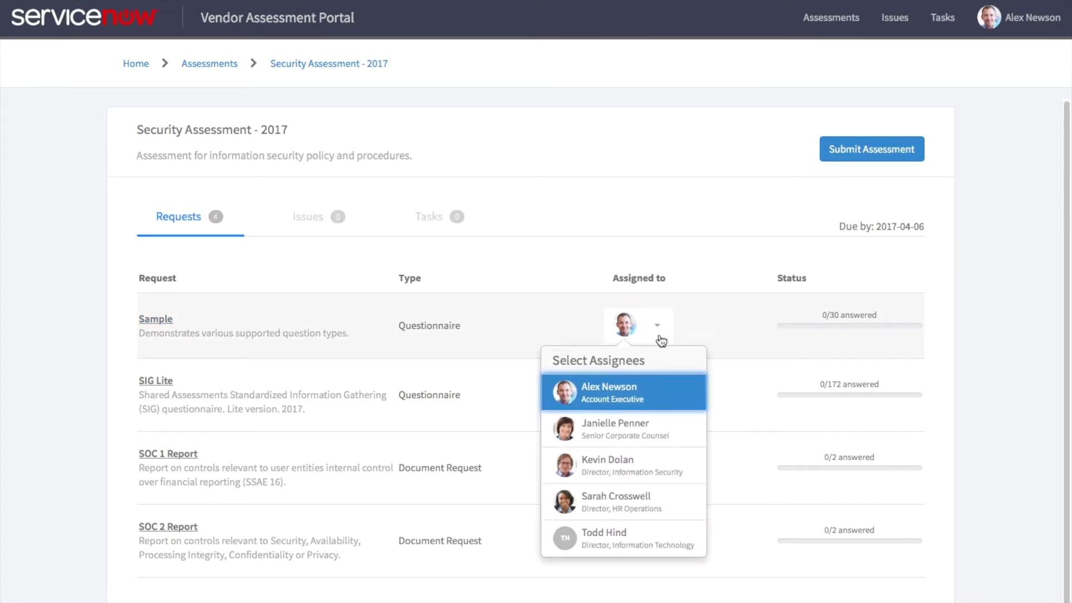
{"action": "left_click", "coordinate": [642, 436]}
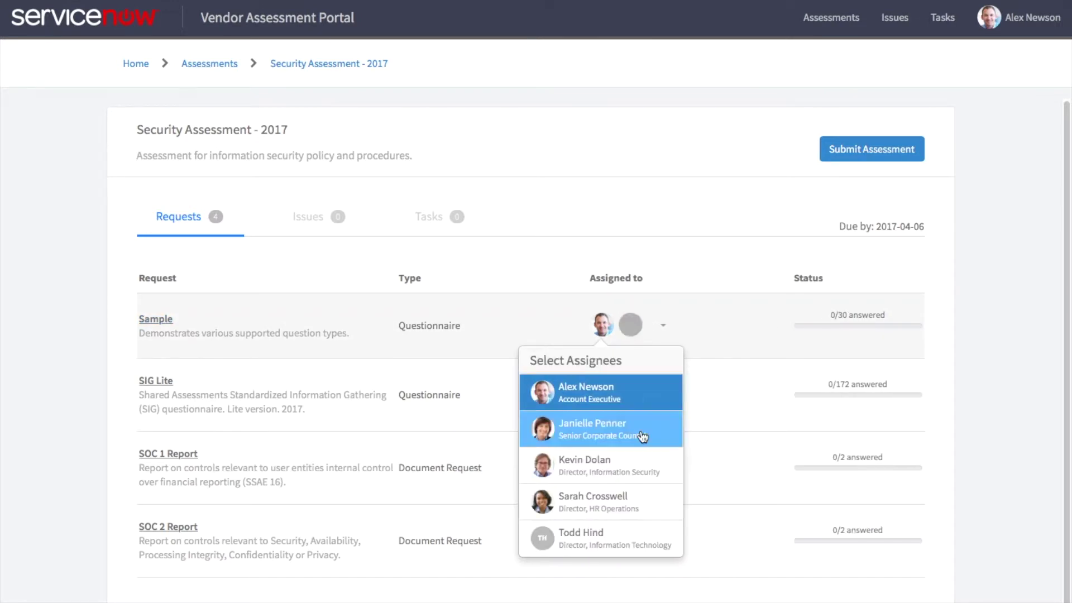
{"action": "left_click", "coordinate": [647, 405]}
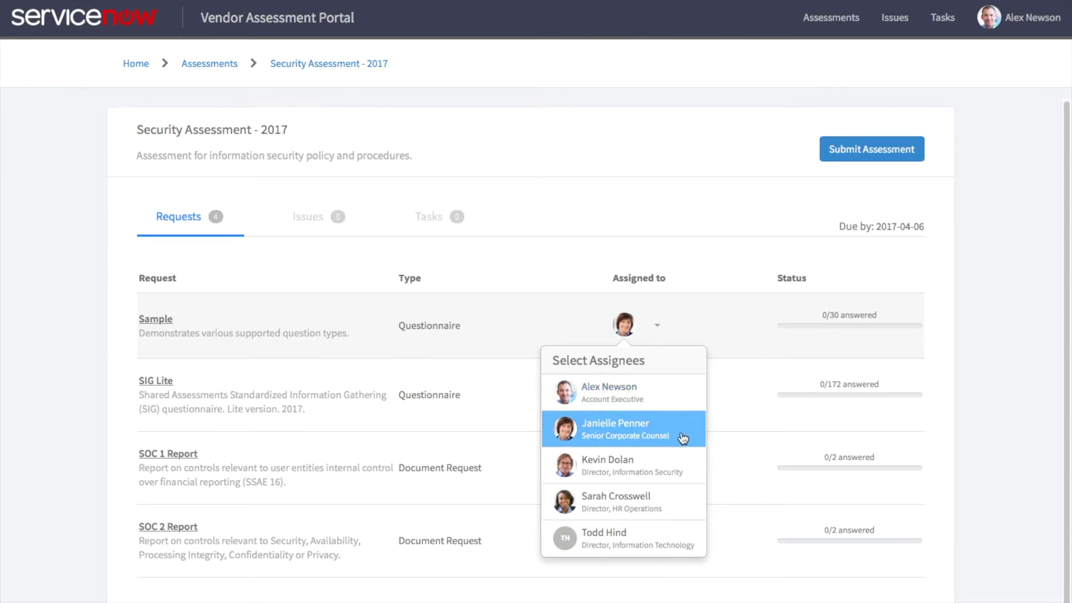
{"action": "left_click", "coordinate": [748, 413]}
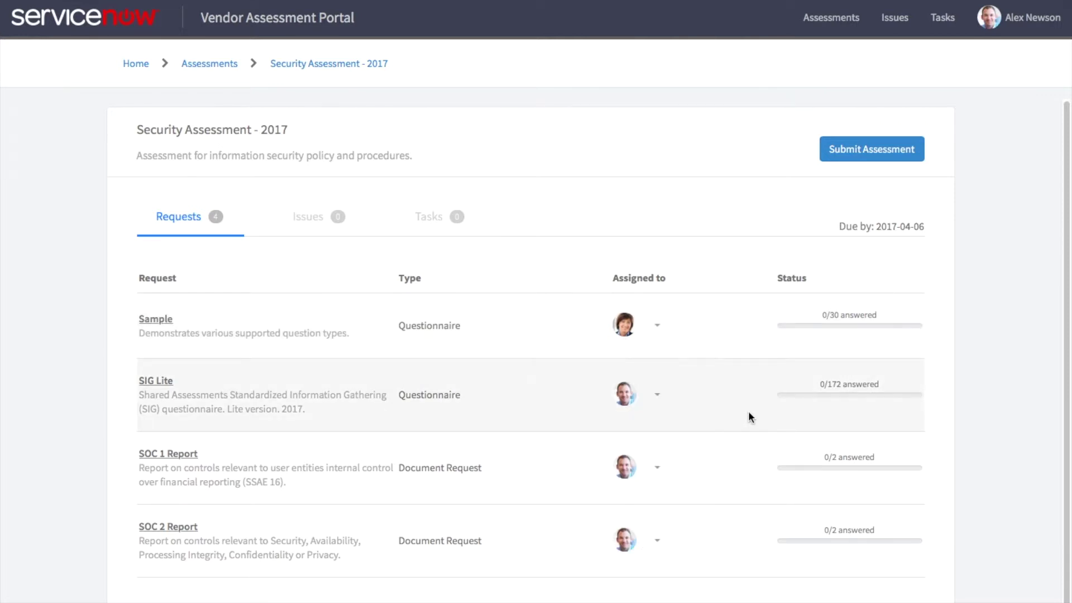
Step: Add two more assignees to the SIG Lite request, giving it three
{"action": "left_click", "coordinate": [648, 402]}
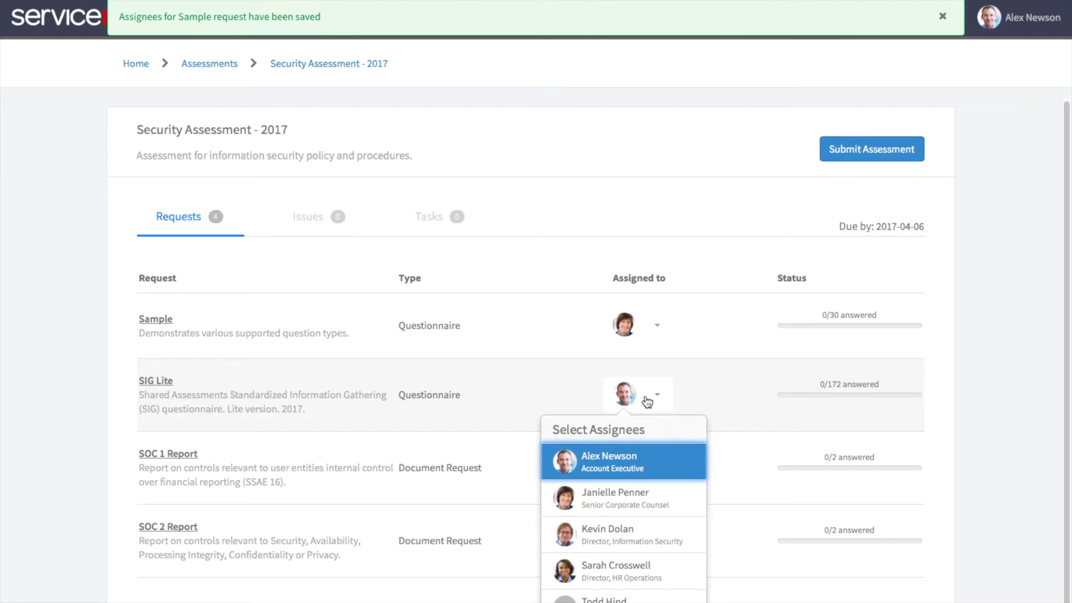
{"action": "left_click", "coordinate": [634, 505]}
{"action": "left_click", "coordinate": [619, 530]}
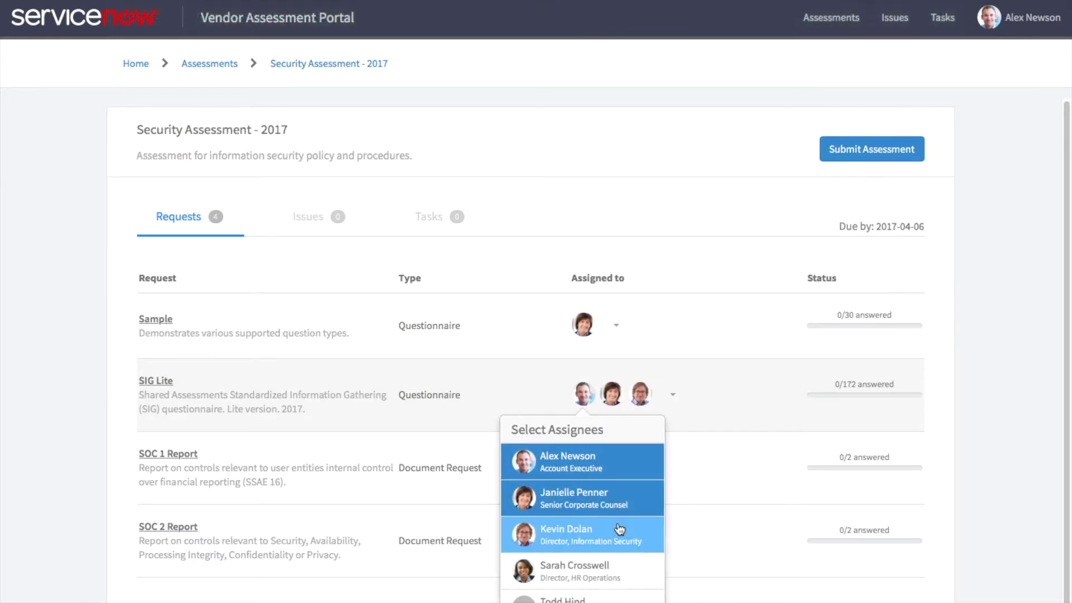
{"action": "left_click", "coordinate": [822, 478]}
Step: Assign SOC 1 Report to the senior corporate counsel alone and dismiss the confirmations
{"action": "left_click", "coordinate": [583, 468]}
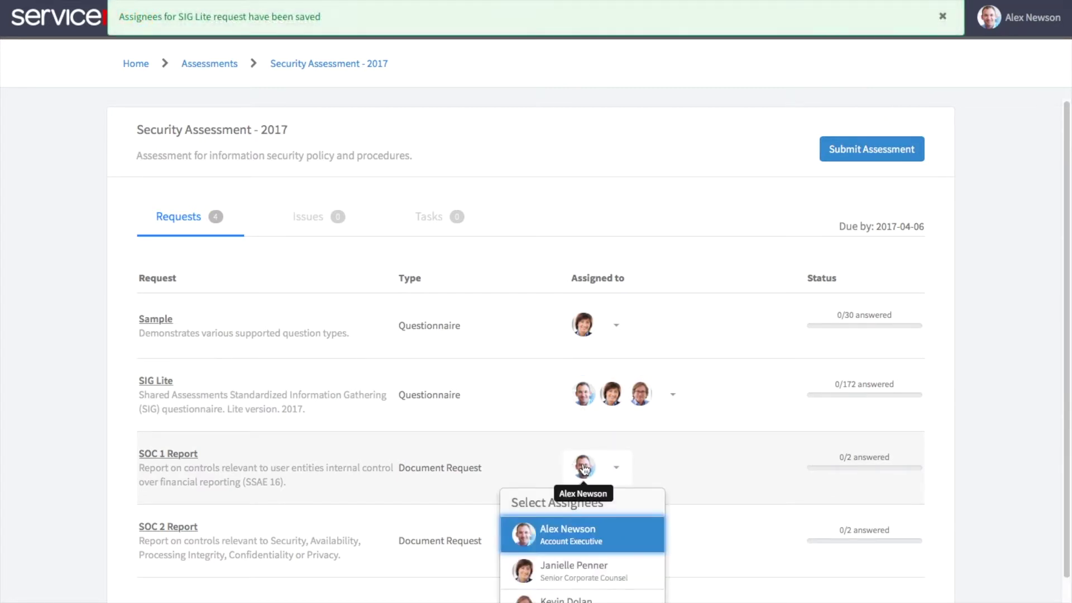
{"action": "left_click", "coordinate": [561, 577]}
{"action": "left_click", "coordinate": [577, 537]}
{"action": "left_click", "coordinate": [748, 494]}
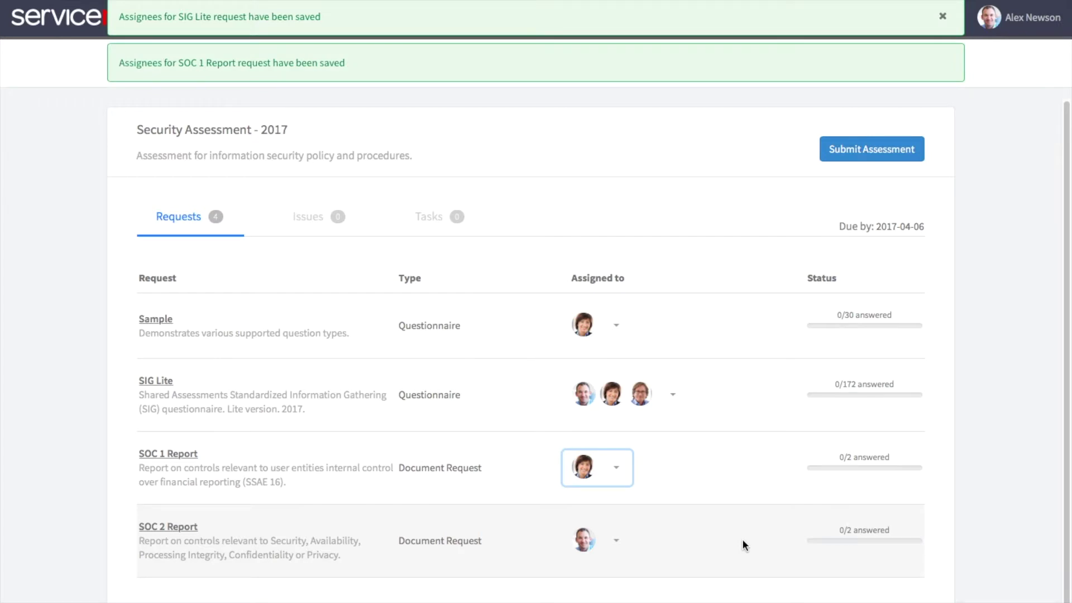
{"action": "left_click", "coordinate": [943, 17]}
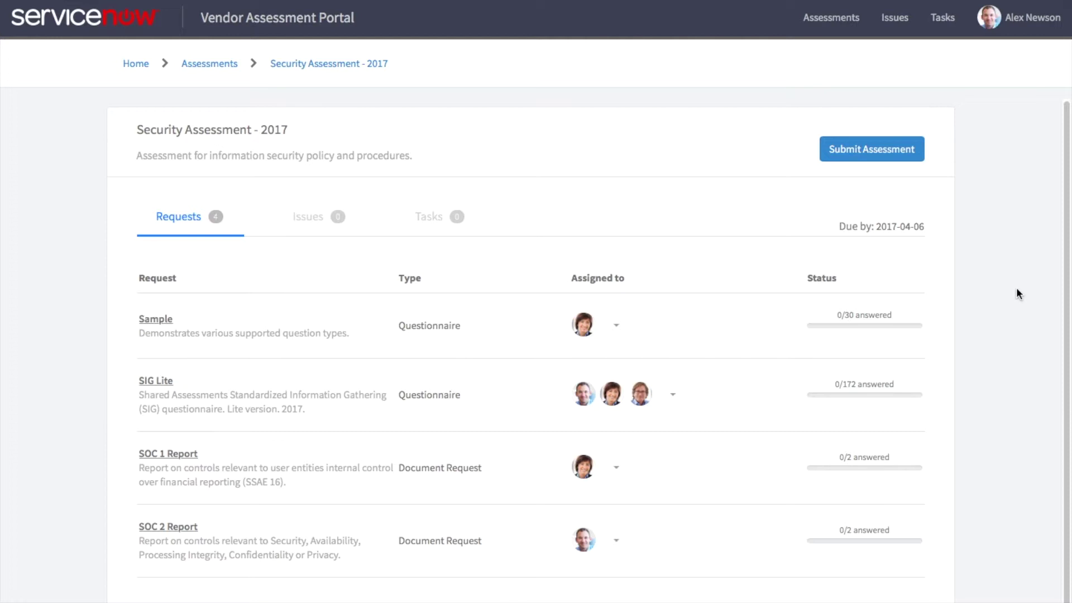
Step: Open the SIG Lite questionnaire and browse its Operations Management and Risk Assessment and Treatment sections
{"action": "left_click", "coordinate": [157, 382]}
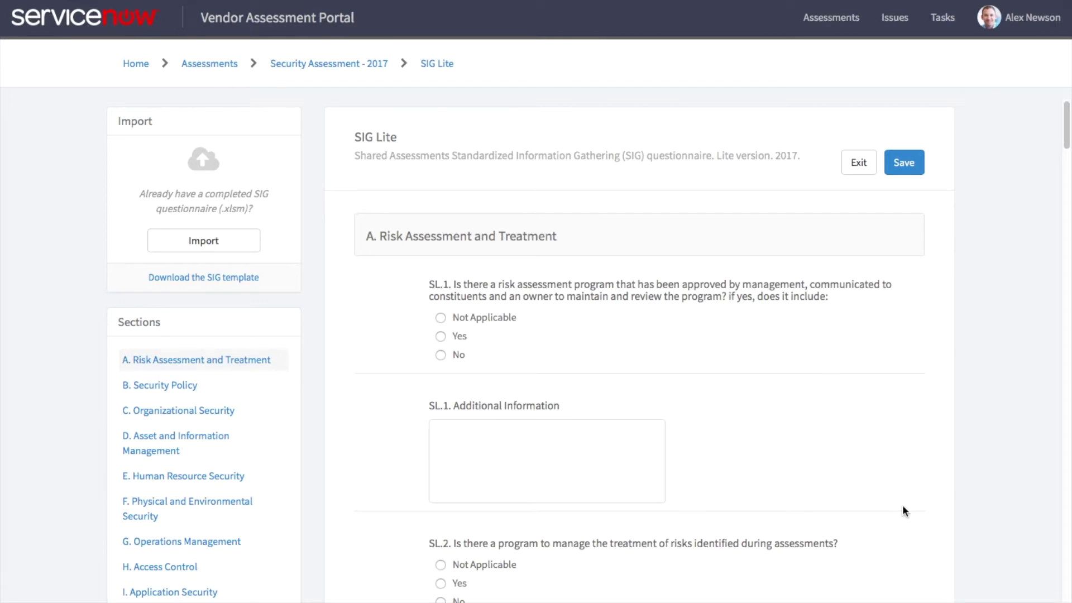
{"action": "scroll", "coordinate": [902, 508], "scroll_direction": "down", "scroll_amount": 5}
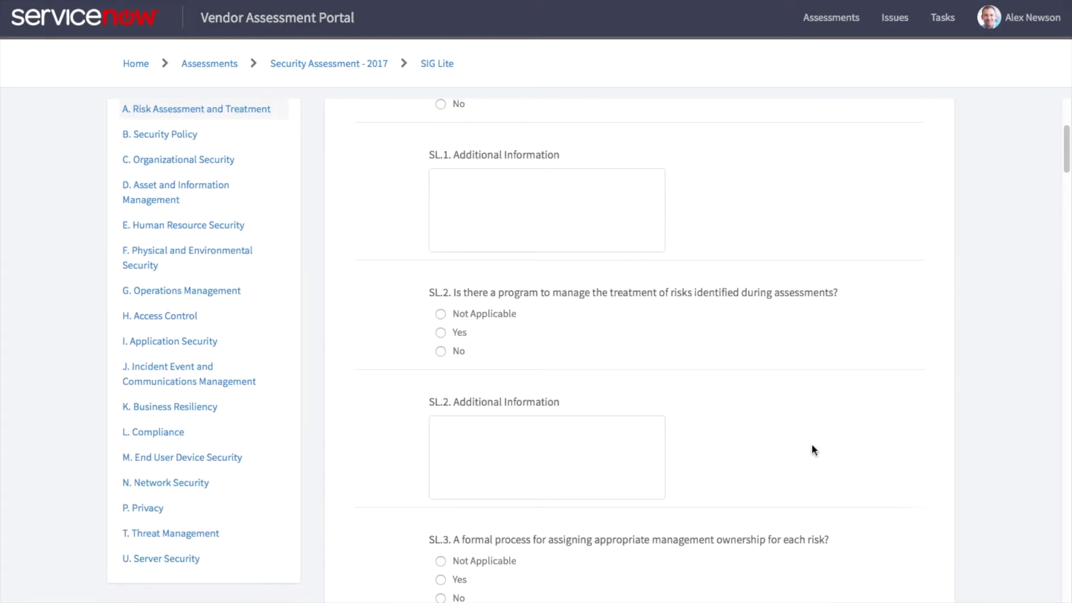
{"action": "left_click", "coordinate": [205, 292]}
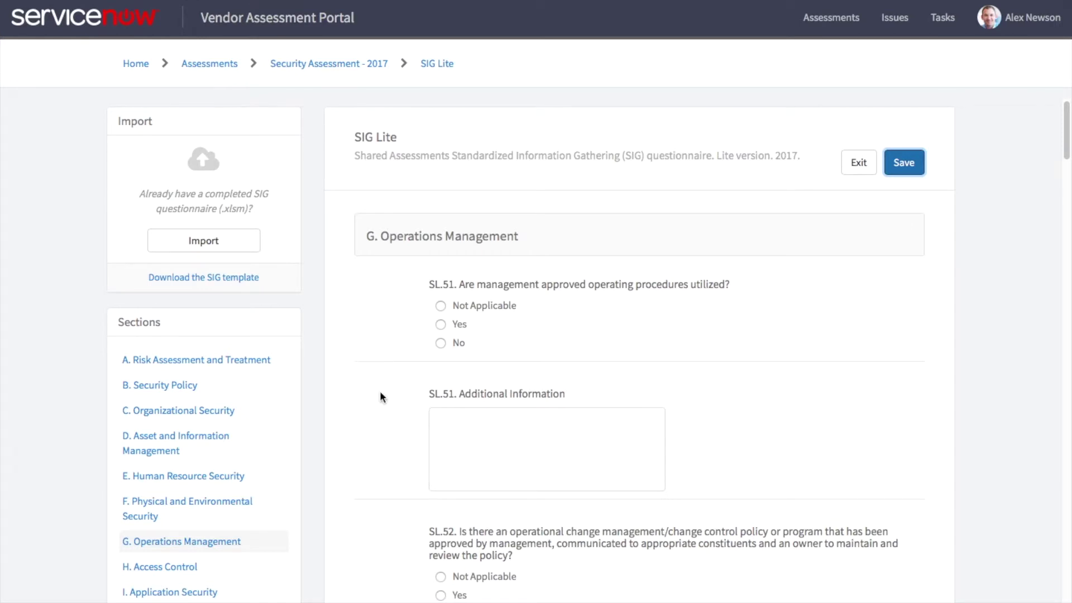
{"action": "left_click", "coordinate": [218, 364]}
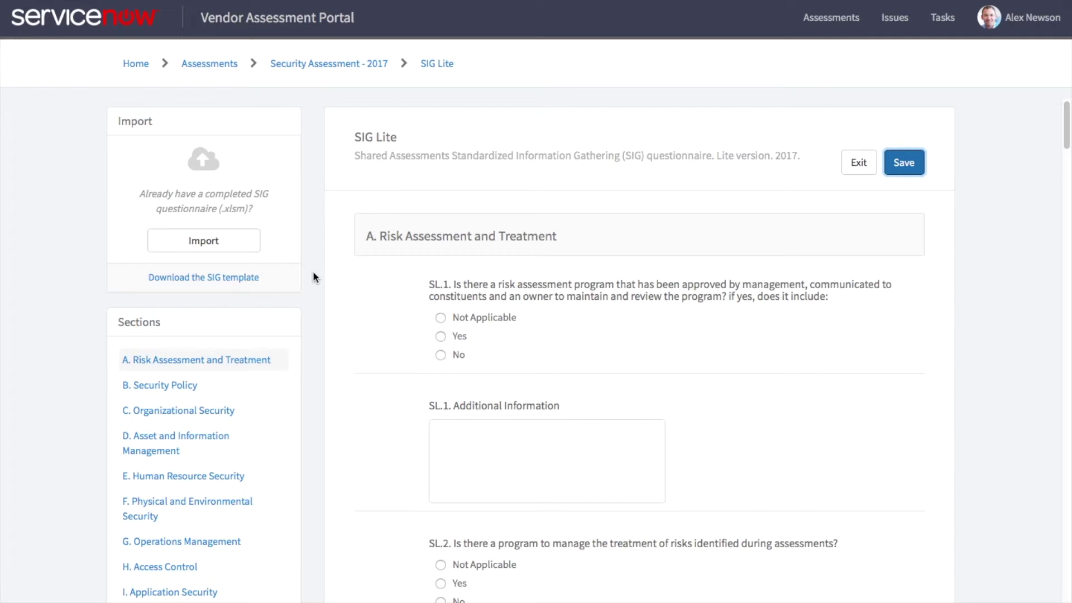
Step: Import the answers from SIG Lite - Workday.xlsm into the SIG Lite questionnaire
{"action": "left_click", "coordinate": [233, 246]}
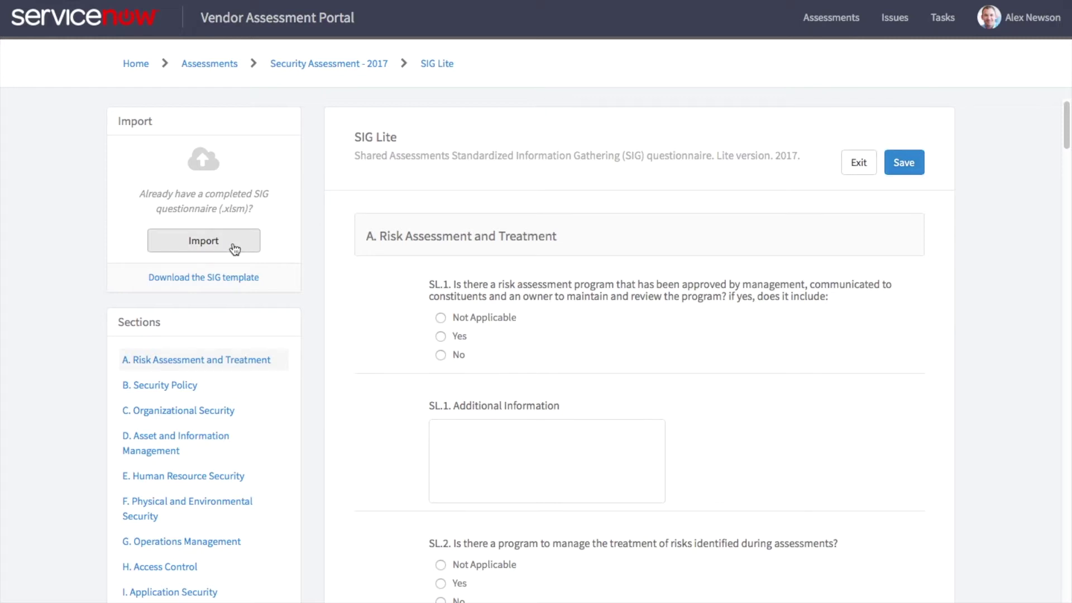
{"action": "double_click", "coordinate": [334, 71]}
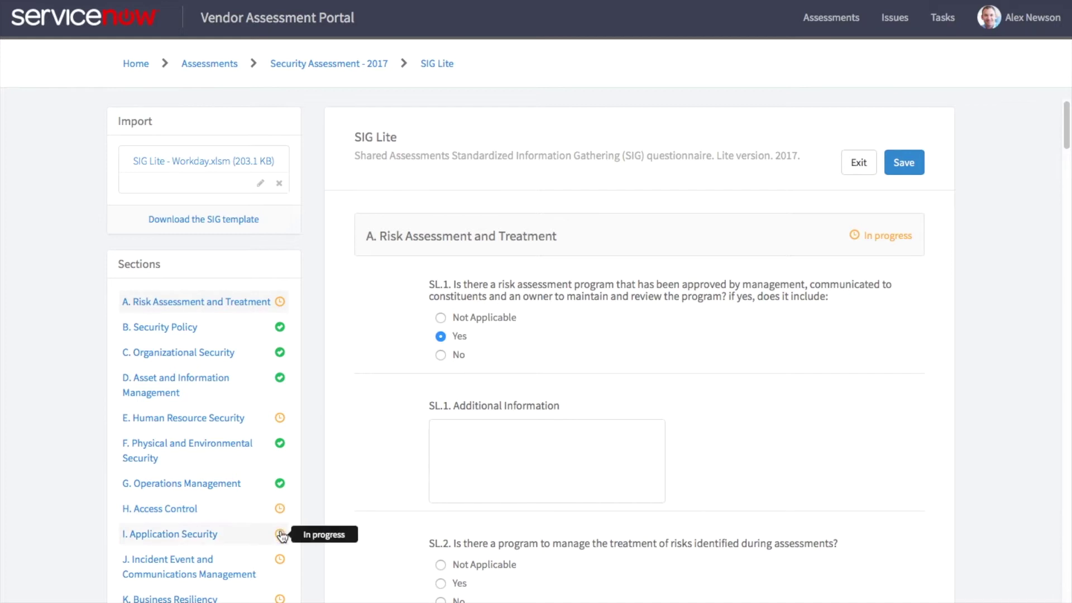
Step: In H. Access Control answer SL.71 Yes and SL.72 No, save, and return to Security Assessment - 2017
{"action": "left_click", "coordinate": [184, 512]}
{"action": "scroll", "coordinate": [755, 496], "scroll_direction": "down", "scroll_amount": 5}
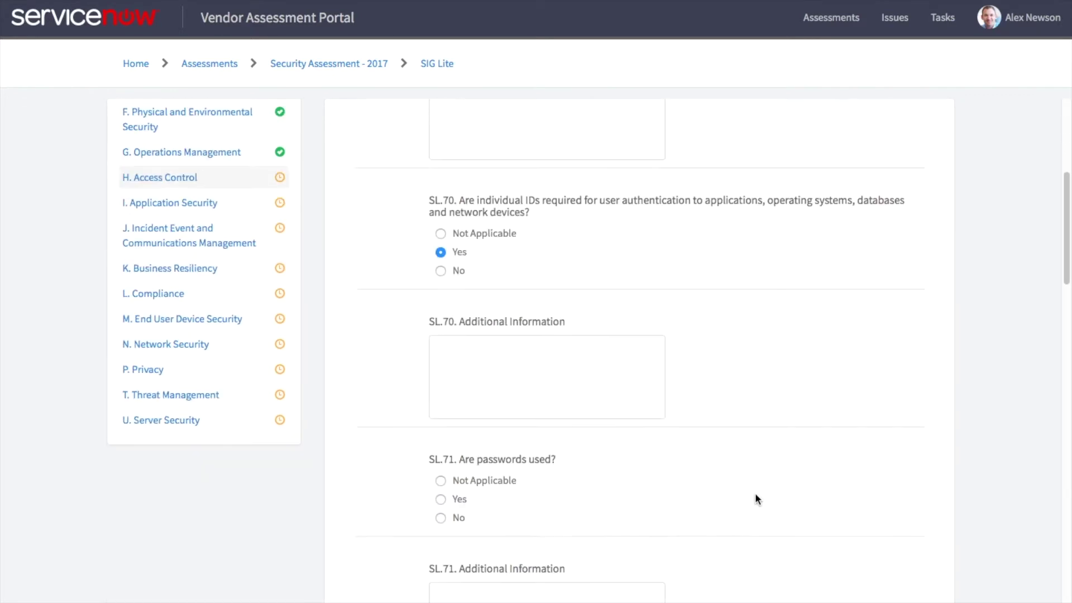
{"action": "left_click", "coordinate": [457, 478]}
{"action": "scroll", "coordinate": [654, 493], "scroll_direction": "down", "scroll_amount": 3}
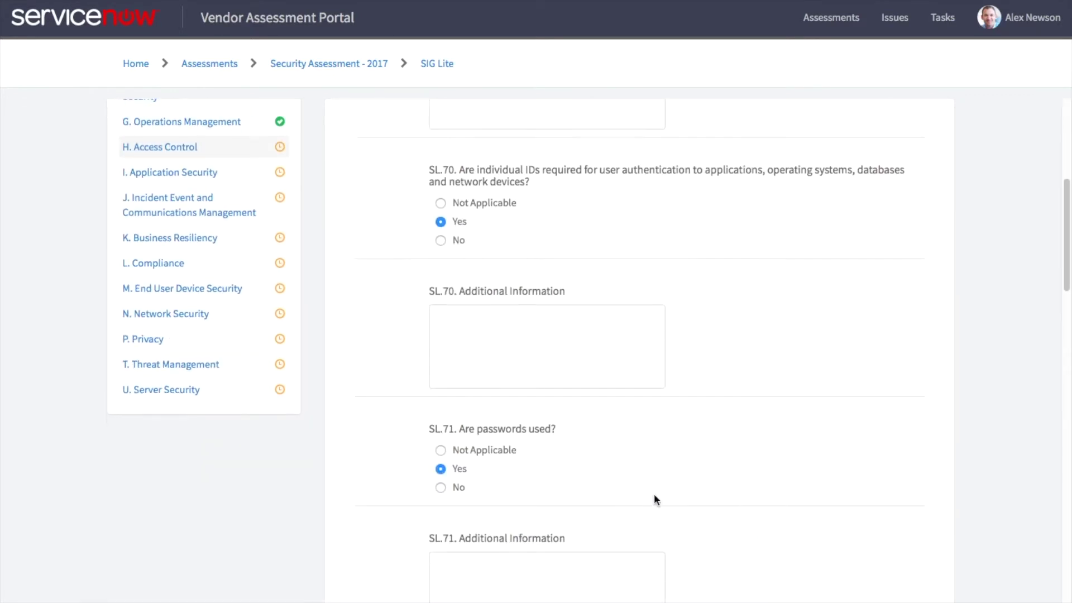
{"action": "left_click", "coordinate": [461, 535]}
{"action": "scroll", "coordinate": [889, 340], "scroll_direction": "up", "scroll_amount": 10}
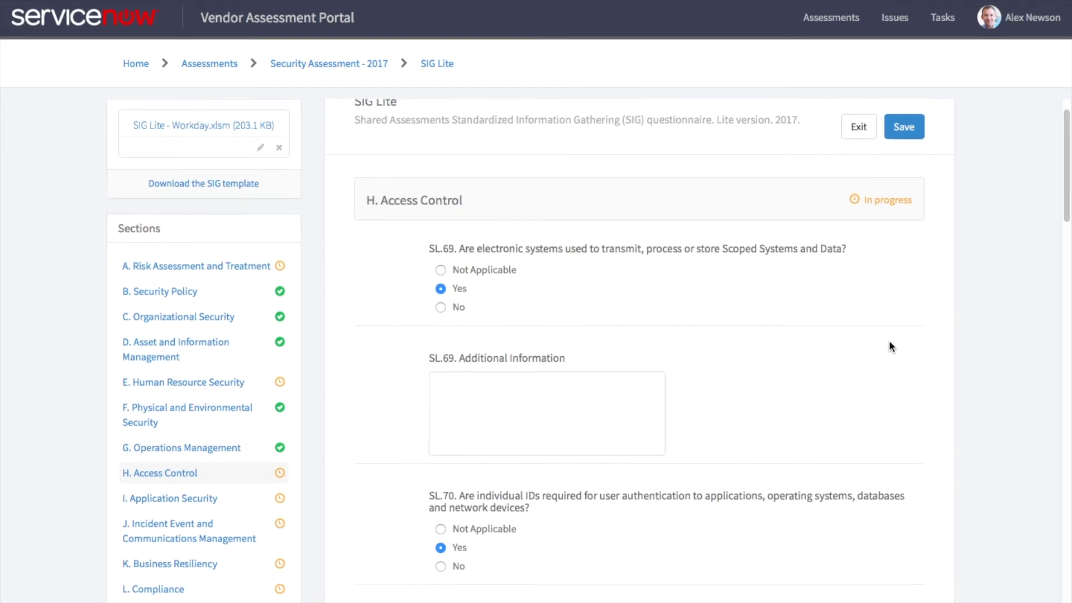
{"action": "left_click", "coordinate": [904, 163]}
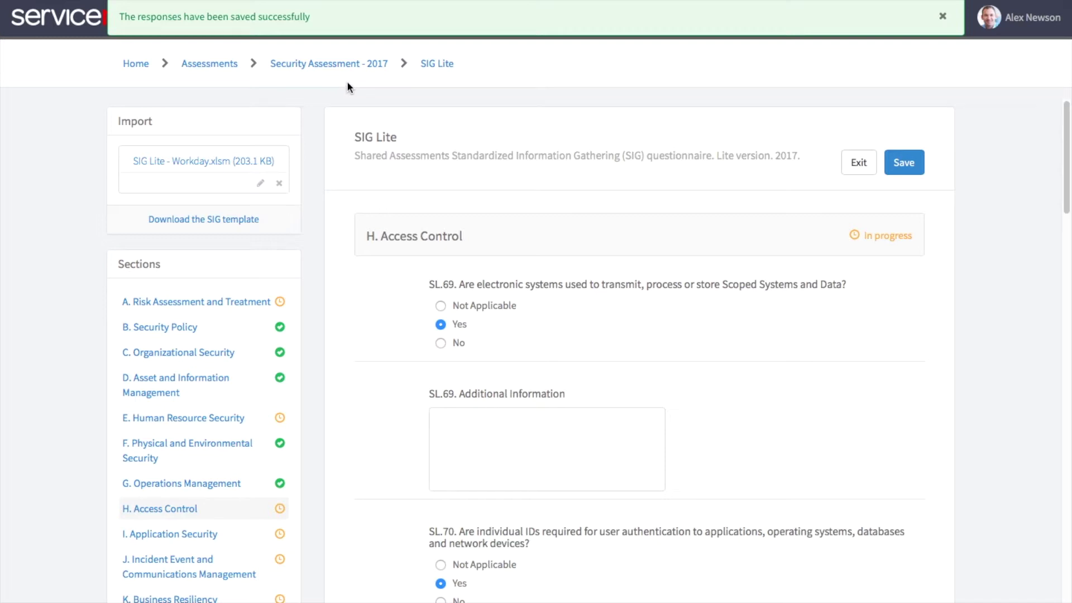
{"action": "left_click", "coordinate": [355, 67]}
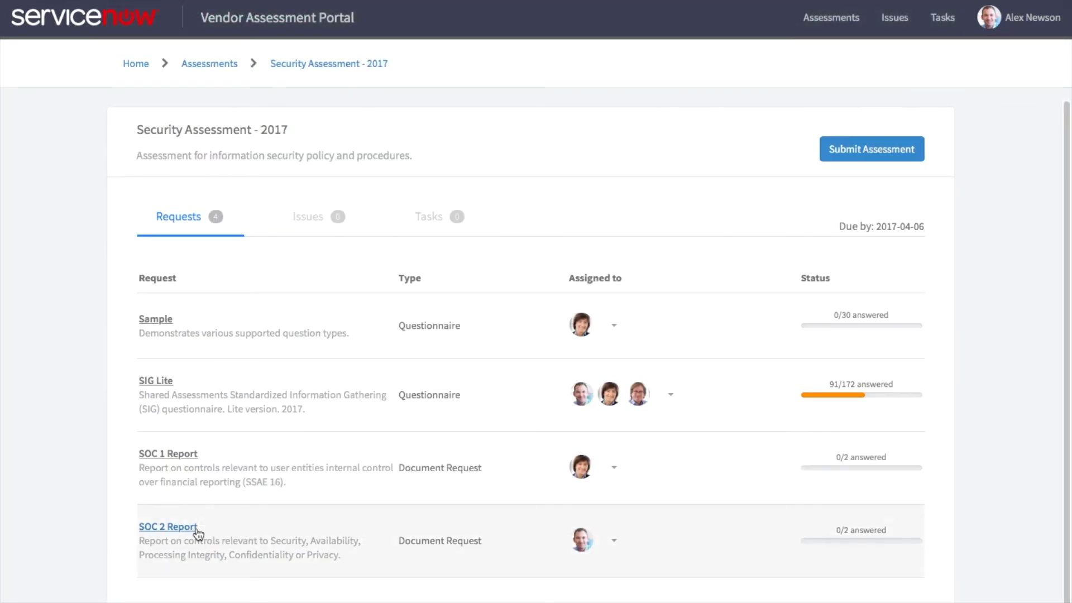
Step: Answer Yes on the SOC 2 Report request with SAR-2017-SOC-2-Report.pdf attached, save, and go back
{"action": "left_click", "coordinate": [172, 530]}
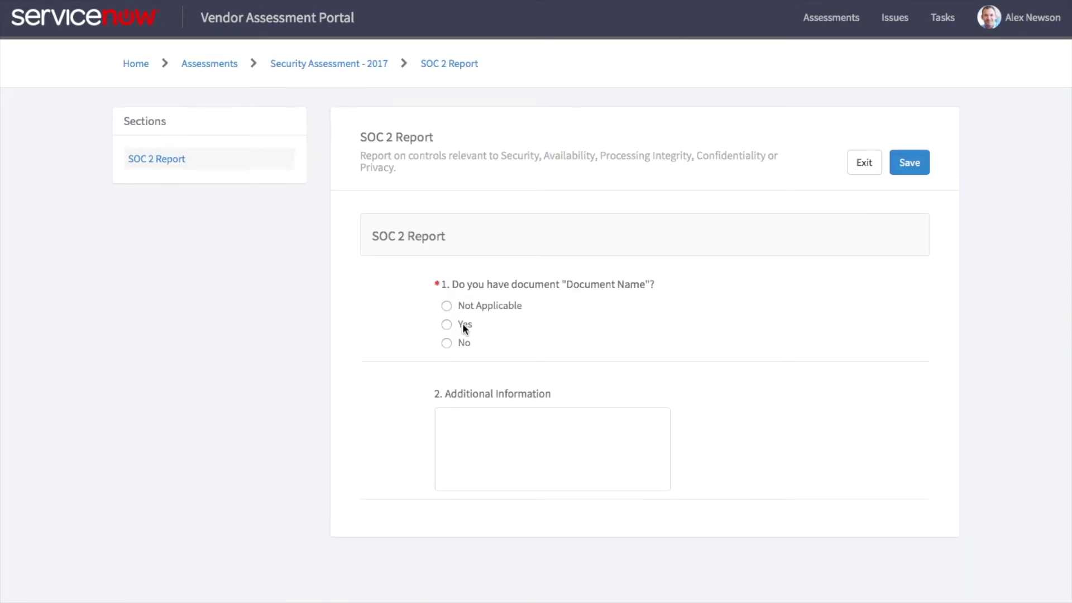
{"action": "left_click", "coordinate": [463, 324]}
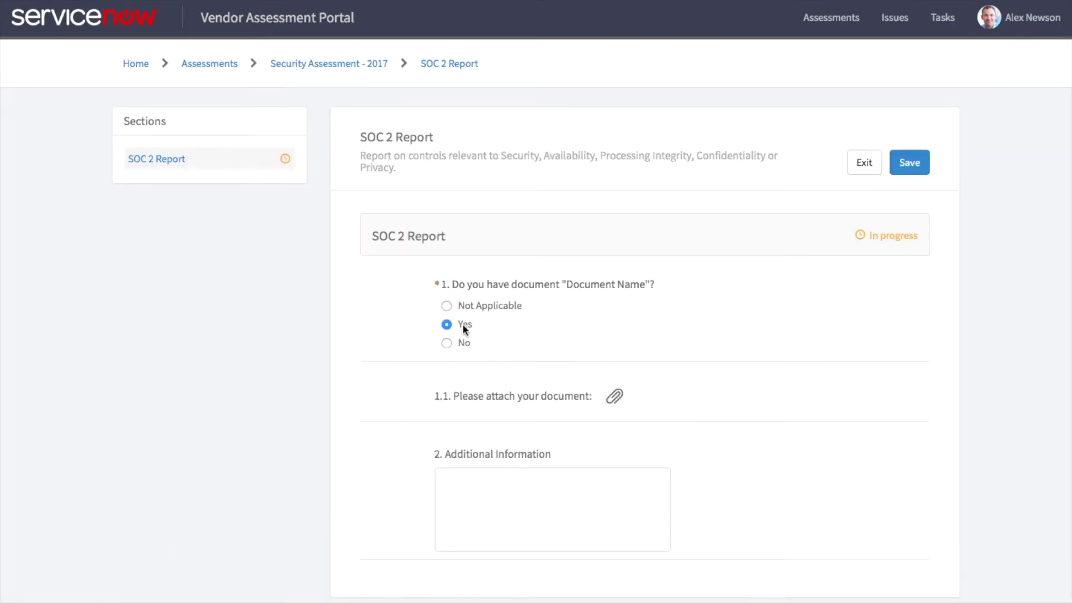
{"action": "left_click", "coordinate": [613, 400]}
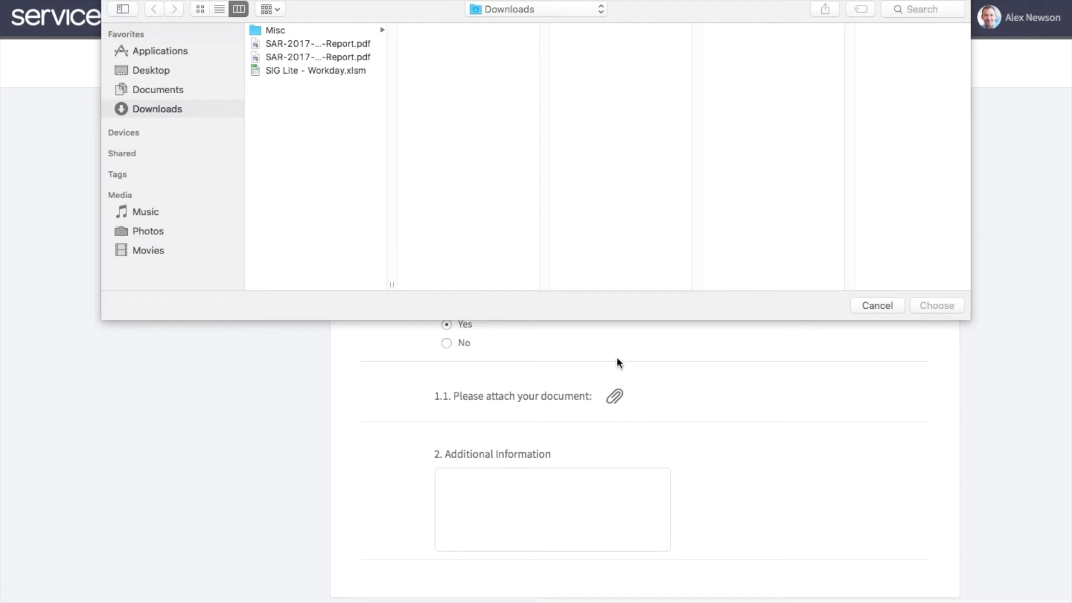
{"action": "double_click", "coordinate": [341, 57]}
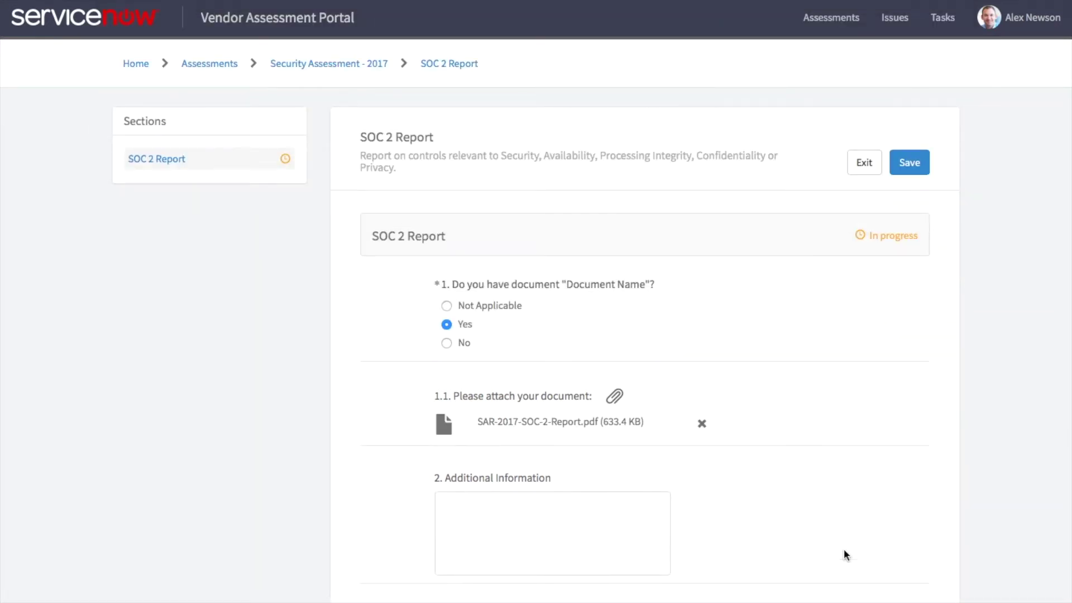
{"action": "left_click", "coordinate": [916, 162]}
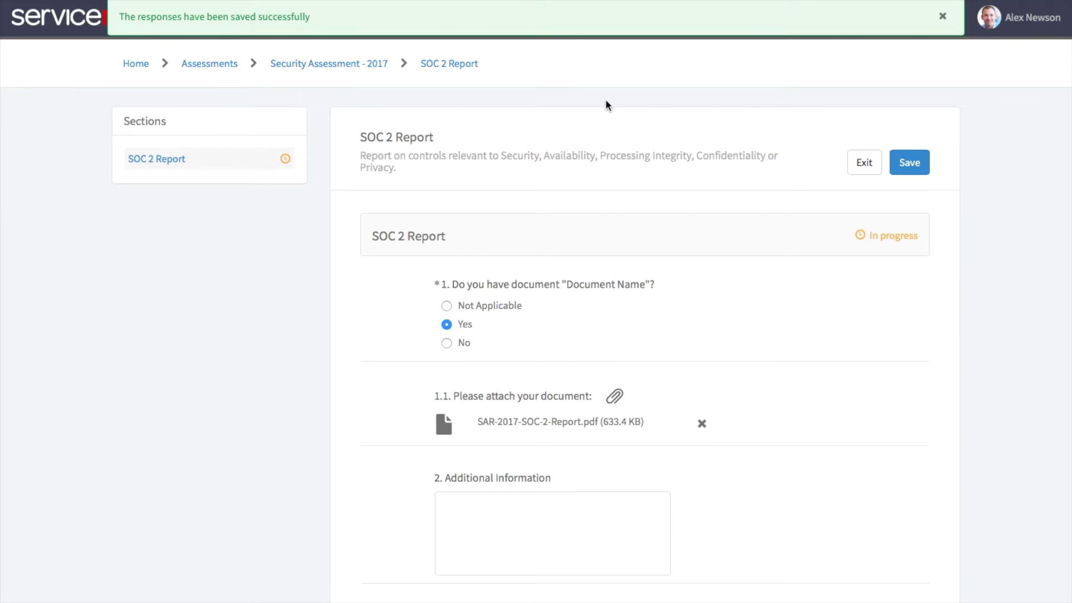
{"action": "left_click", "coordinate": [354, 63]}
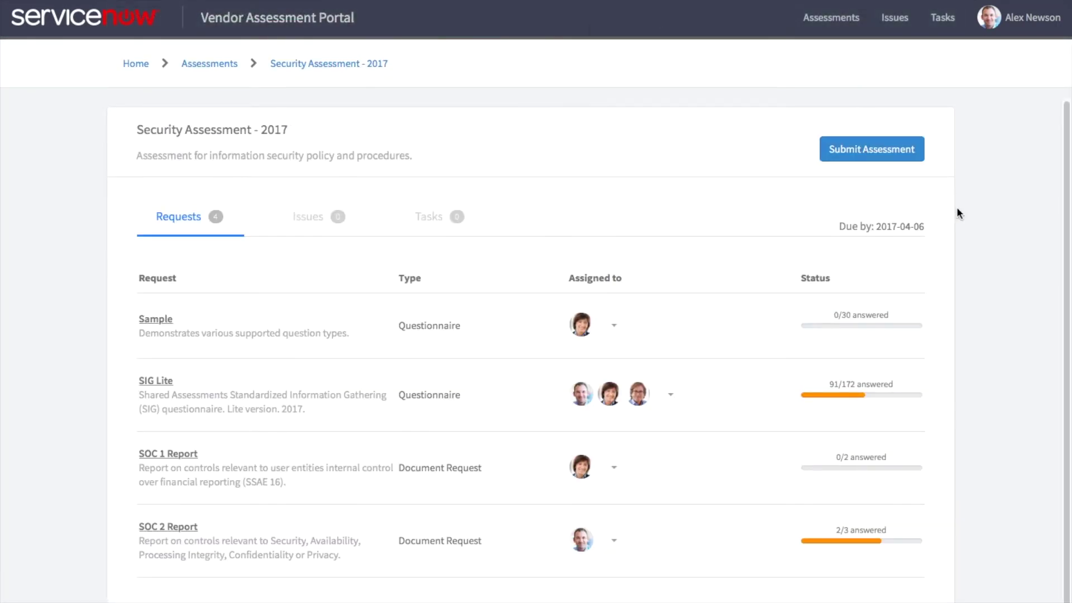
Step: Submit Security Assessment - 2017 to ServiceNow, confirming despite the incomplete requests
{"action": "left_click", "coordinate": [881, 156]}
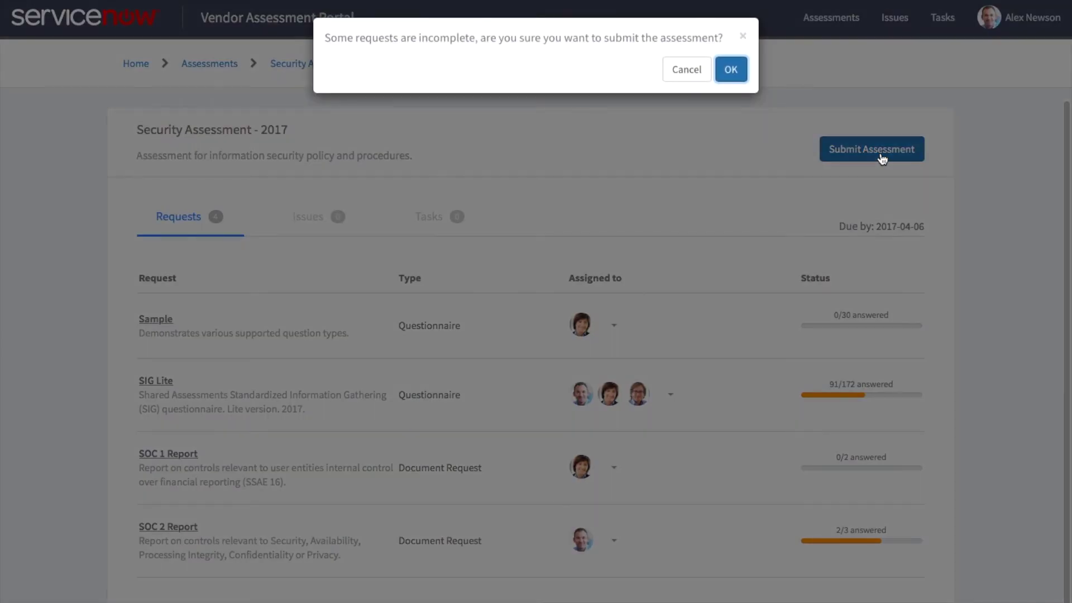
{"action": "left_click", "coordinate": [730, 70]}
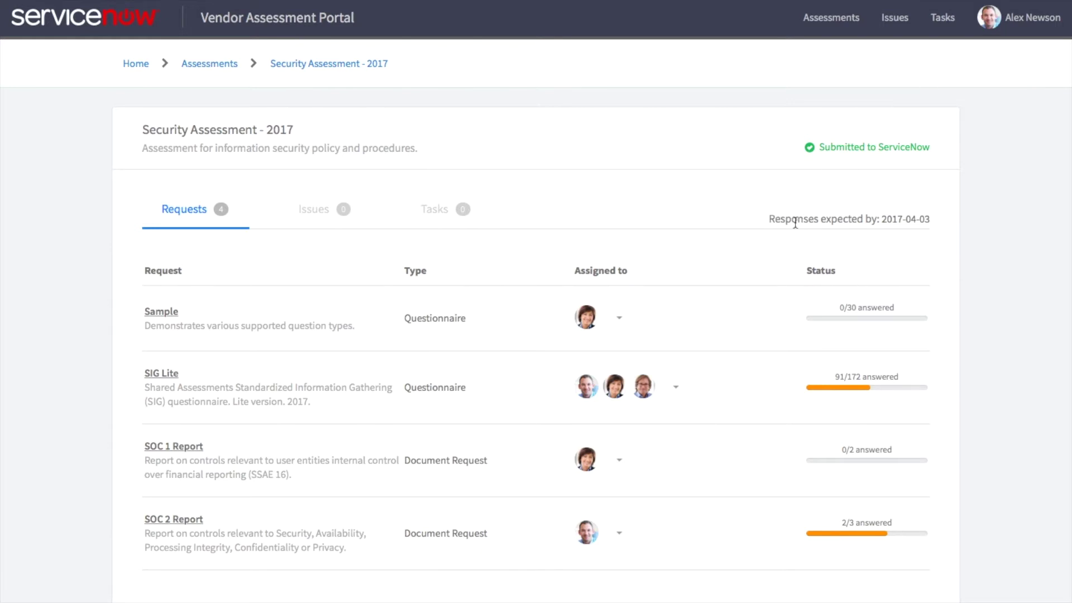
{"action": "left_click_drag", "start_coordinate": [777, 222], "coordinate": [925, 216]}
{"action": "left_click", "coordinate": [987, 223]}
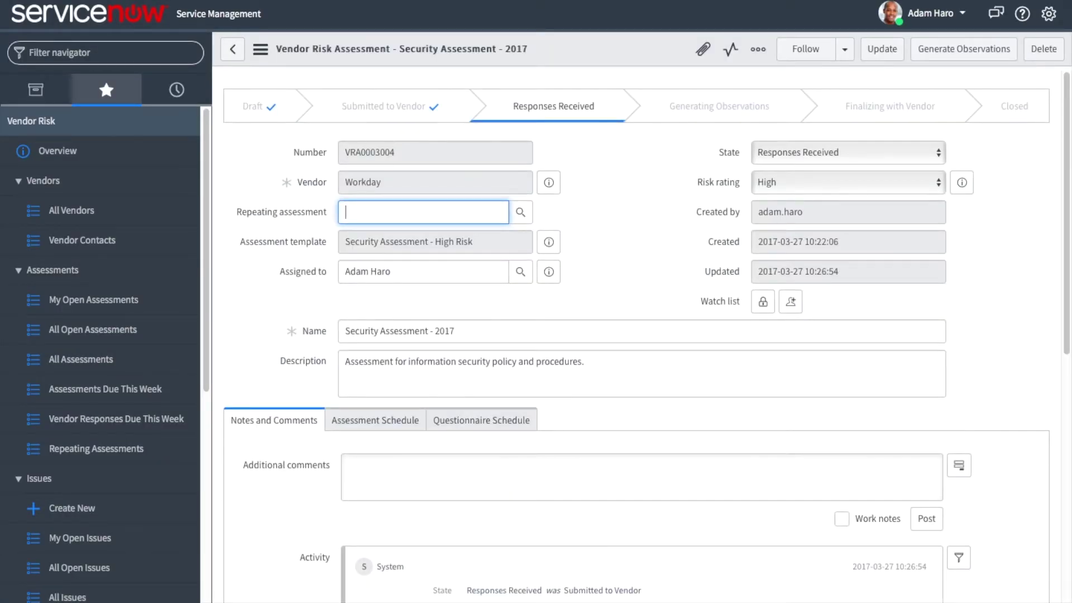
Step: Run Generate Observations on the assessment and scroll to the Questionnaires related list
{"action": "left_click", "coordinate": [1001, 389]}
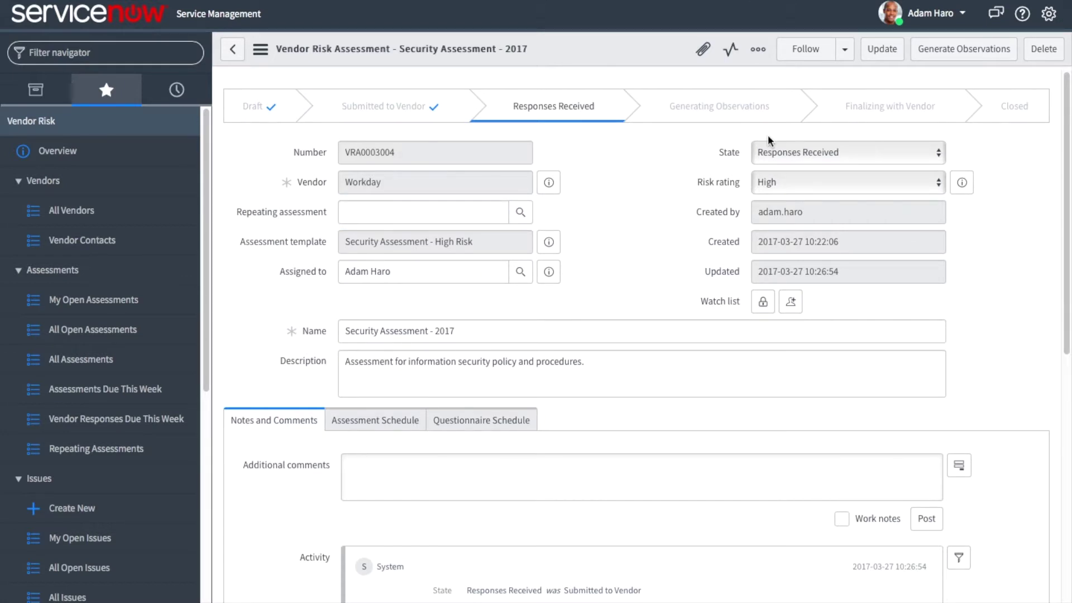
{"action": "left_click", "coordinate": [975, 53]}
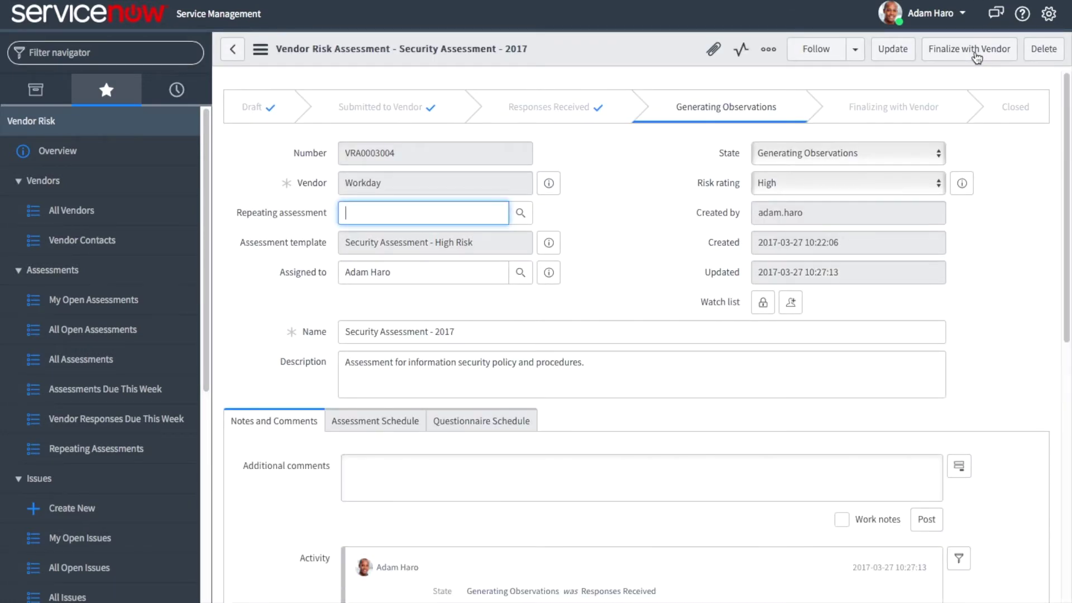
{"action": "scroll", "coordinate": [991, 399], "scroll_direction": "down", "scroll_amount": 10}
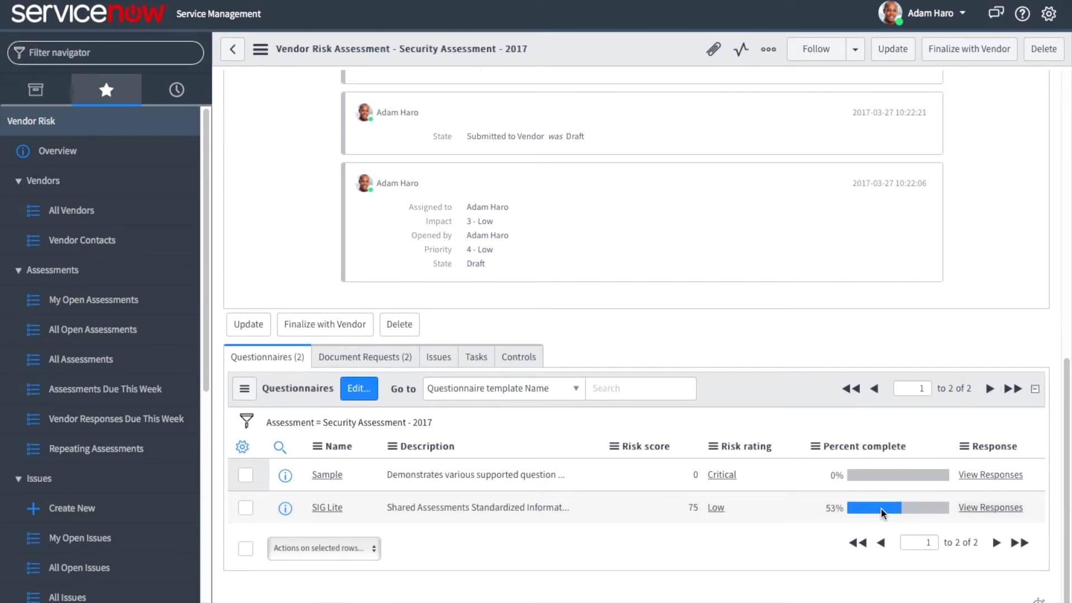
{"action": "mouse_move", "coordinate": [881, 509]}
Step: View the vendor's SIG Lite responses in Asset and Information Management, showing only incorrect and un-scored answers
{"action": "left_click", "coordinate": [982, 512]}
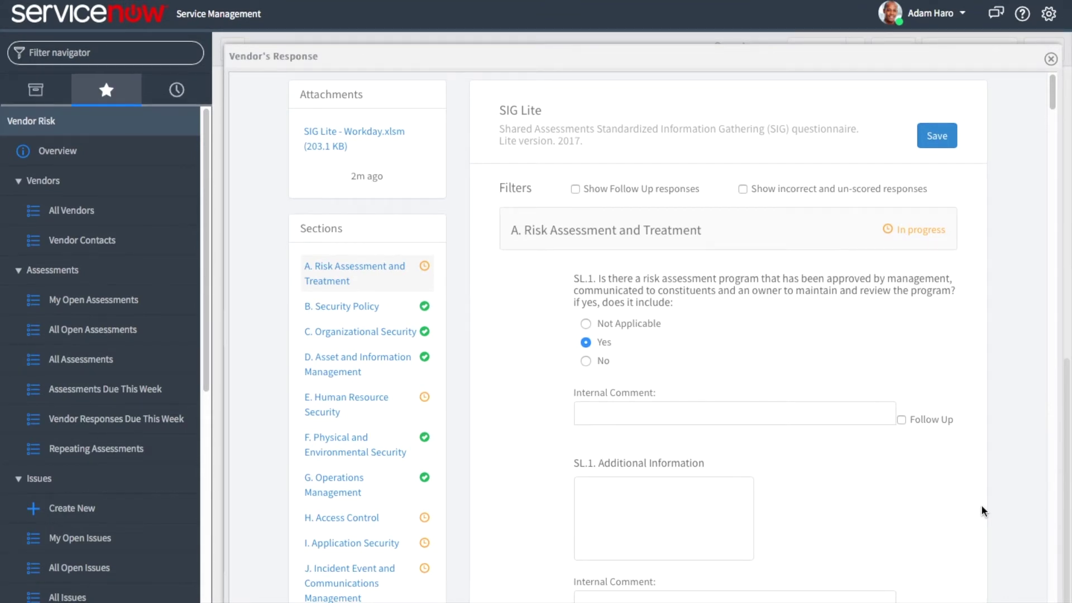
{"action": "left_click", "coordinate": [349, 368]}
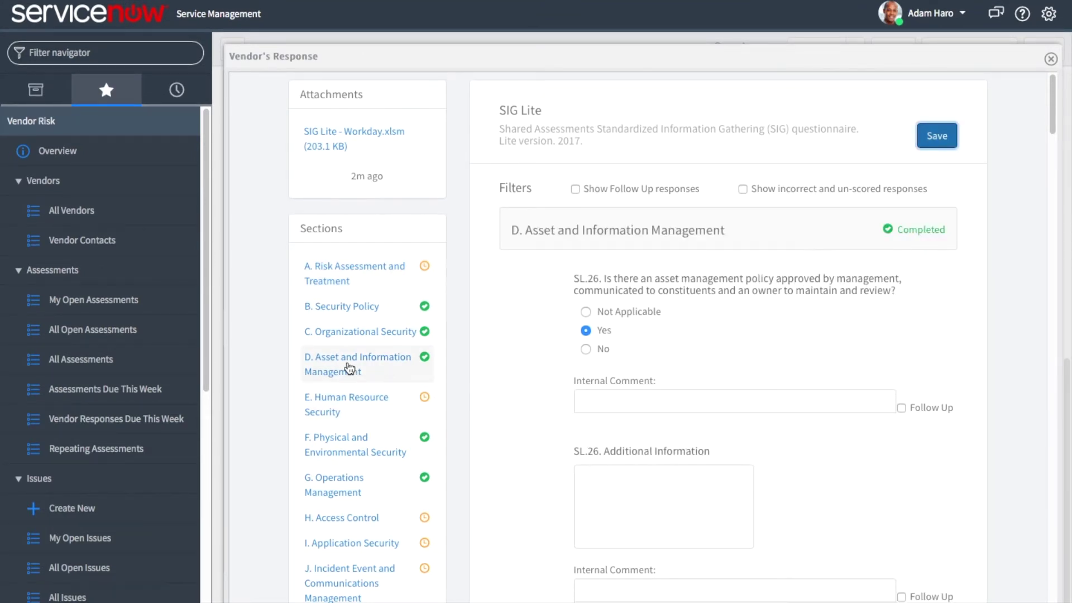
{"action": "left_click", "coordinate": [805, 189]}
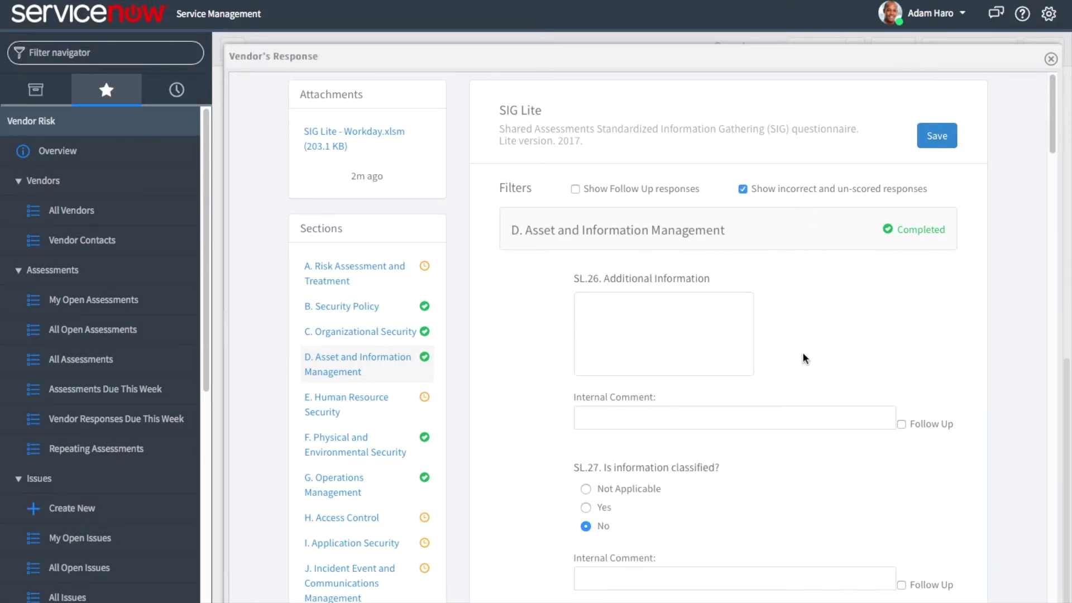
{"action": "scroll", "coordinate": [803, 357], "scroll_direction": "down", "scroll_amount": 4}
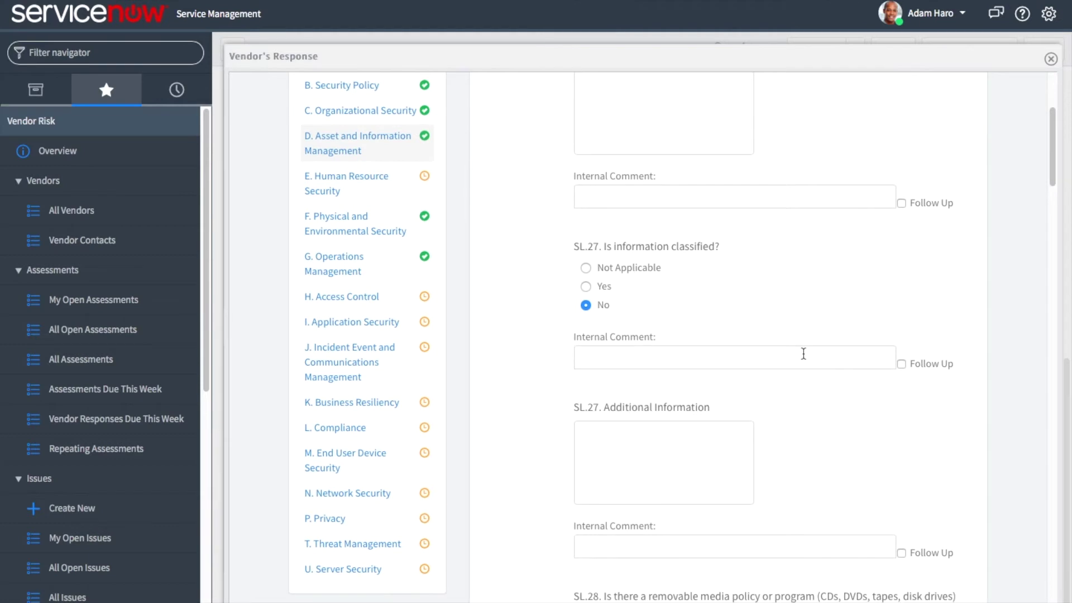
{"action": "scroll", "coordinate": [803, 353], "scroll_direction": "down", "scroll_amount": 3}
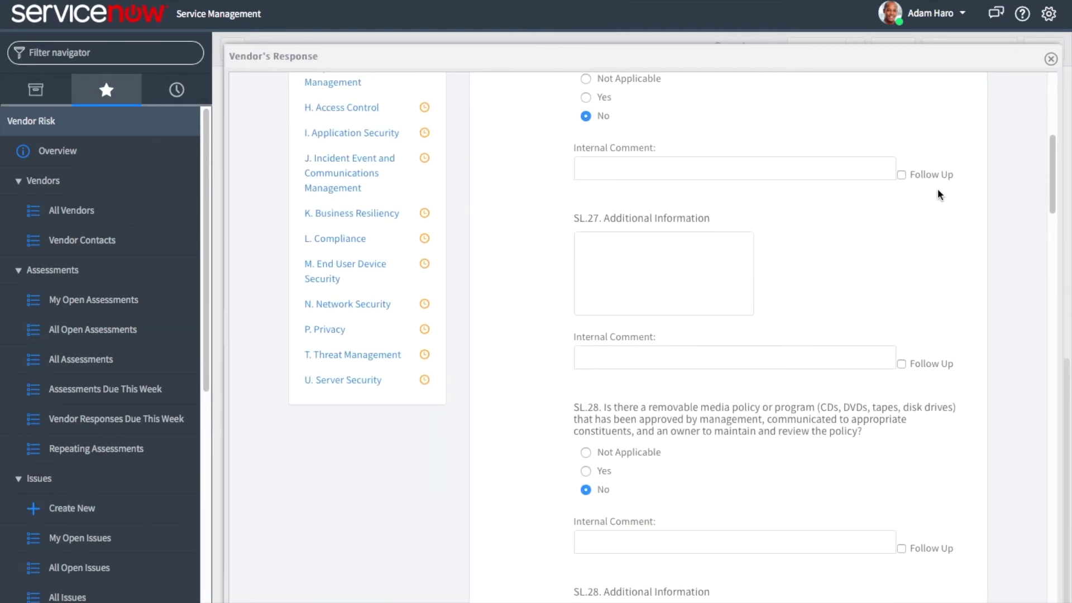
Step: Tick Follow Up on the SL.27, SL.28 and SL.31 answers, then close the response view
{"action": "left_click", "coordinate": [939, 174]}
{"action": "scroll", "coordinate": [938, 340], "scroll_direction": "down", "scroll_amount": 3}
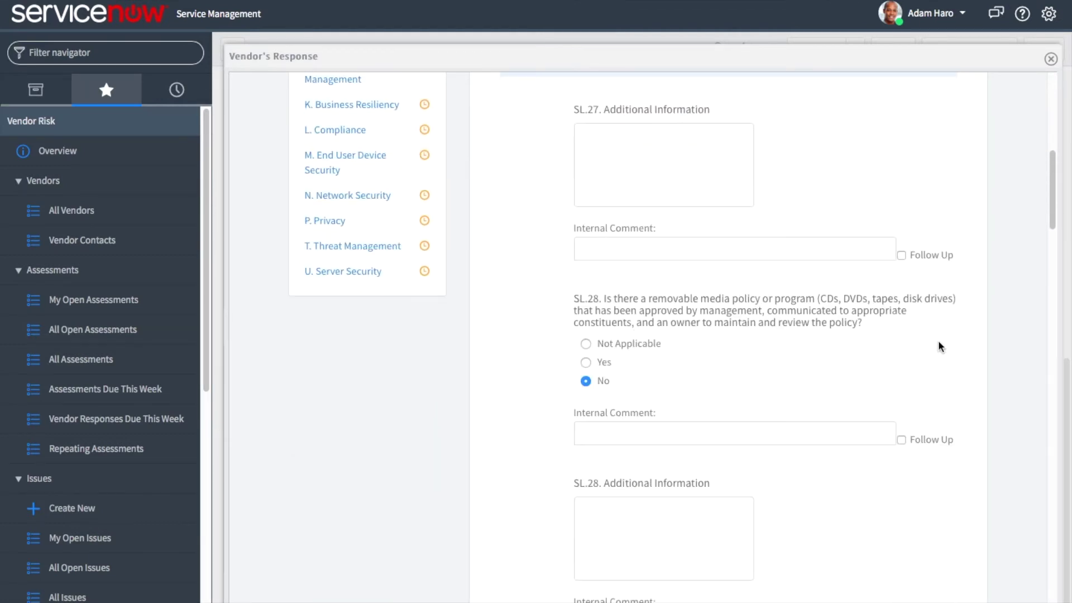
{"action": "left_click", "coordinate": [927, 356]}
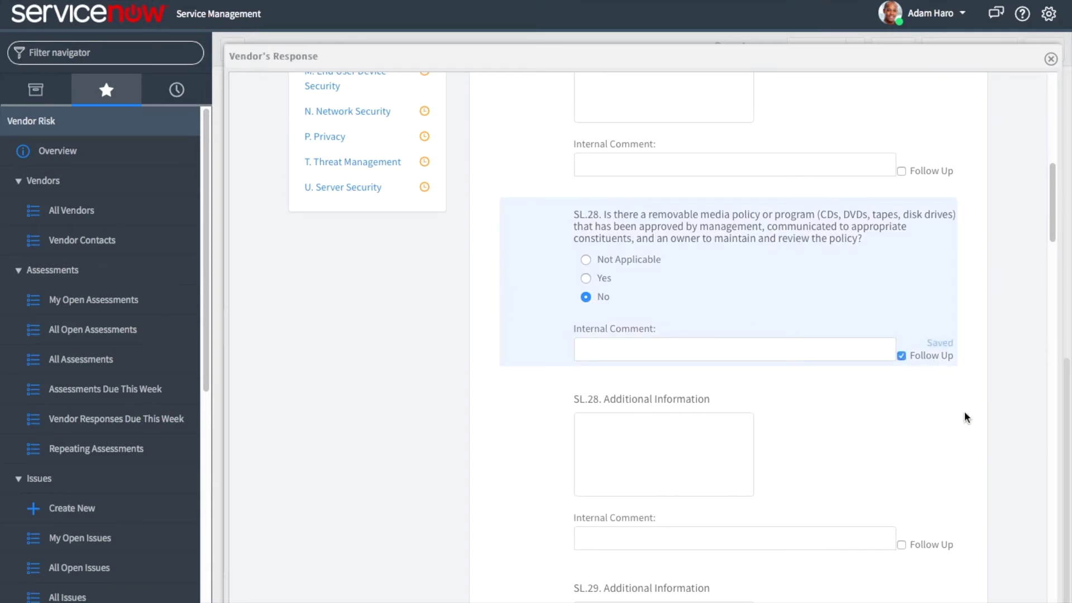
{"action": "scroll", "coordinate": [970, 494], "scroll_direction": "down", "scroll_amount": 3}
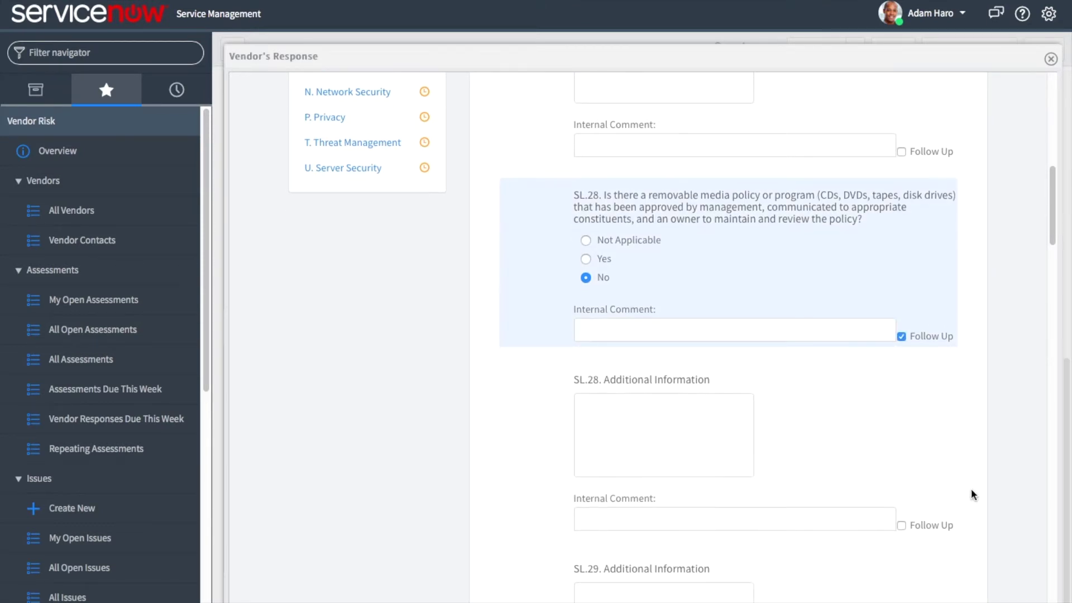
{"action": "scroll", "coordinate": [972, 494], "scroll_direction": "down", "scroll_amount": 5}
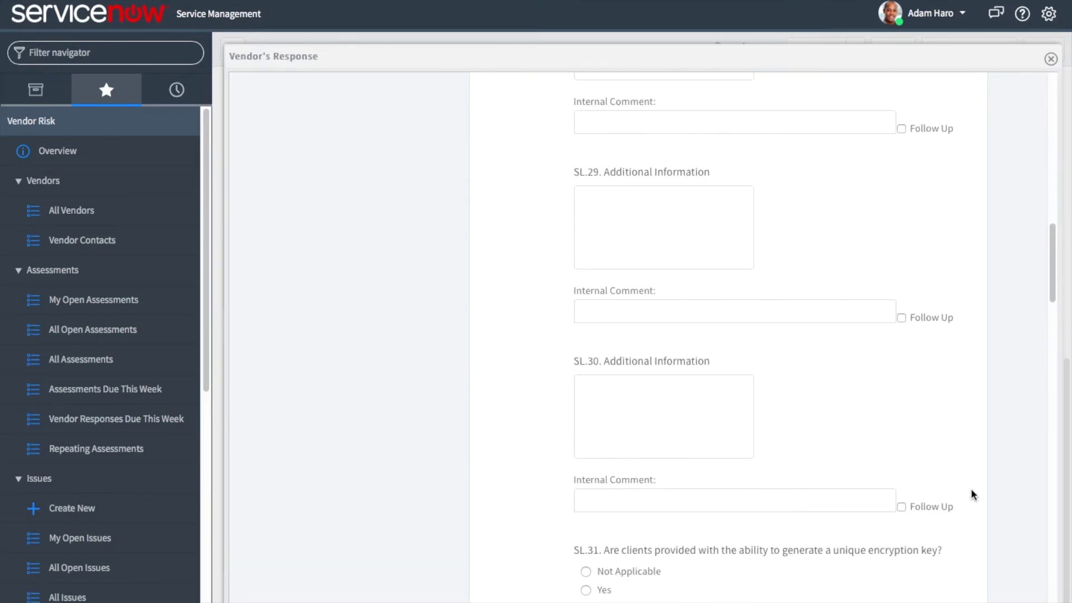
{"action": "scroll", "coordinate": [970, 488], "scroll_direction": "down", "scroll_amount": 4}
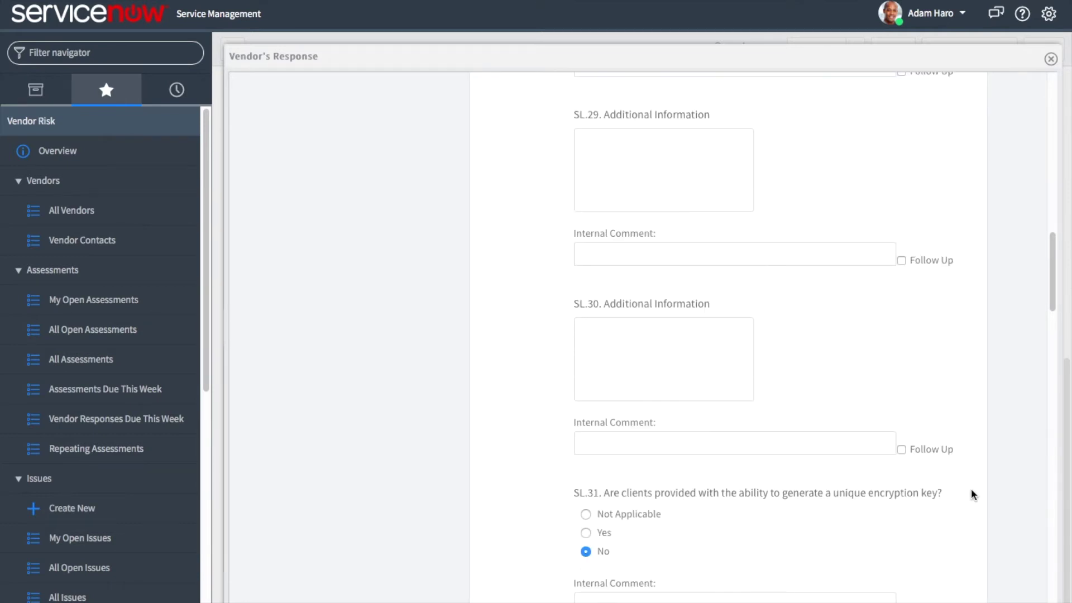
{"action": "left_click", "coordinate": [941, 458]}
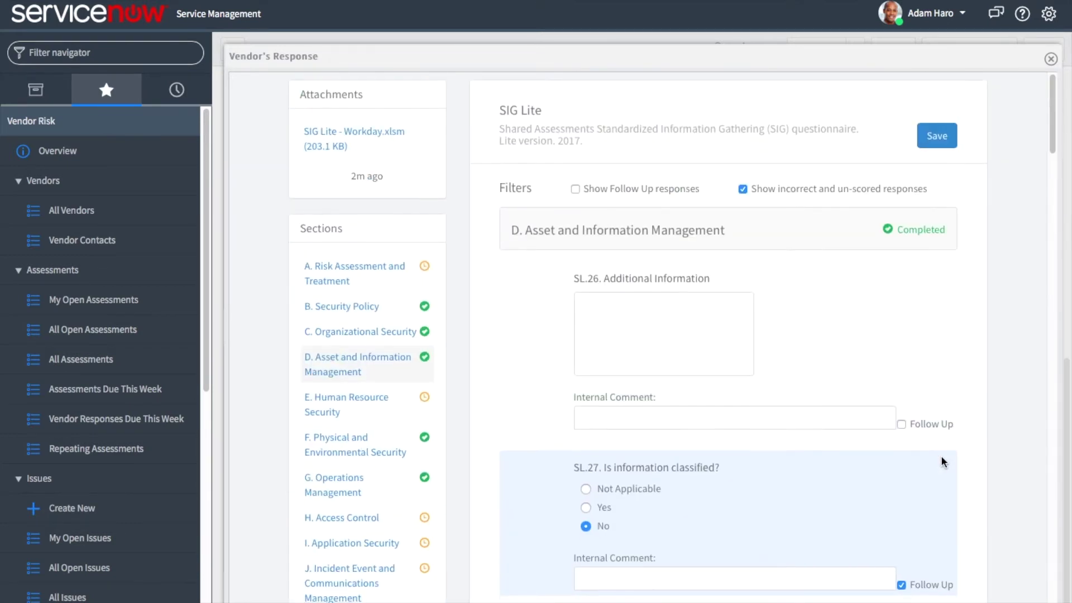
{"action": "left_click", "coordinate": [1051, 60]}
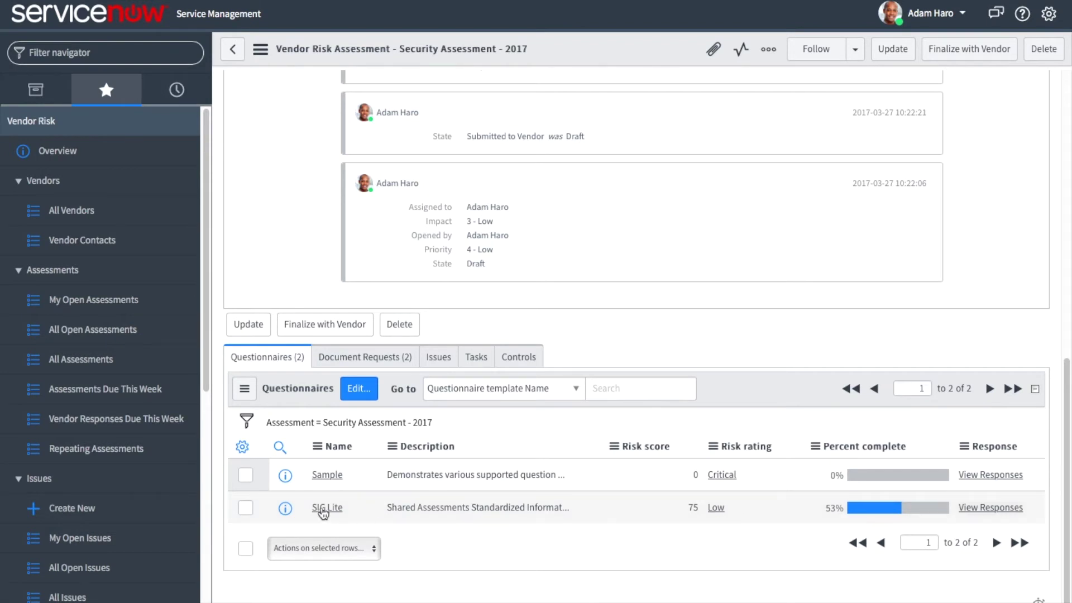
Step: Open the SIG Lite questionnaire record, note its risk score of 75, and view the five rating bands
{"action": "left_click", "coordinate": [324, 508]}
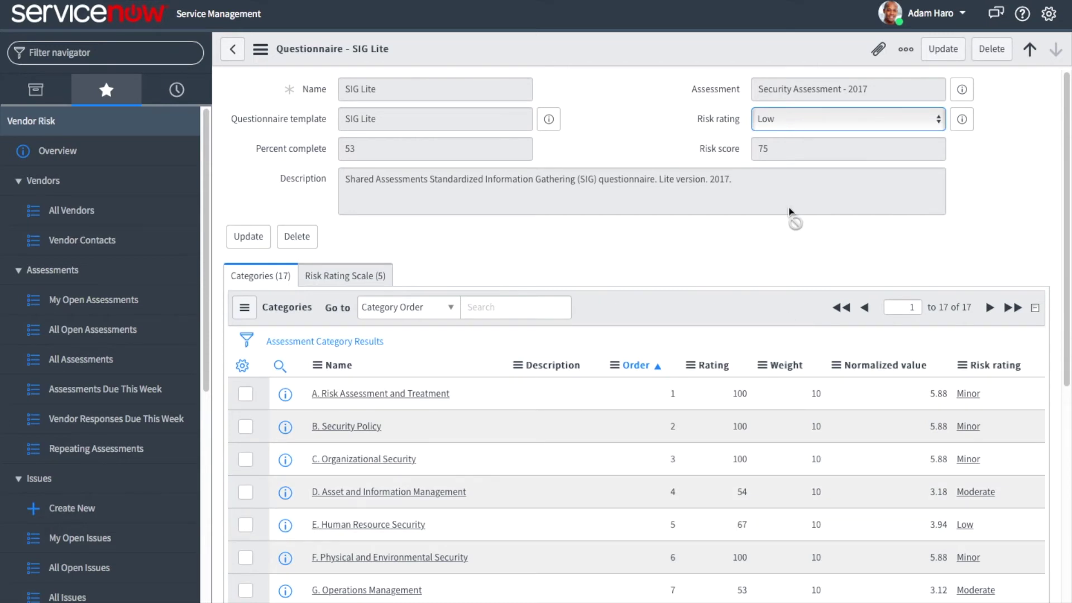
{"action": "double_click", "coordinate": [762, 150]}
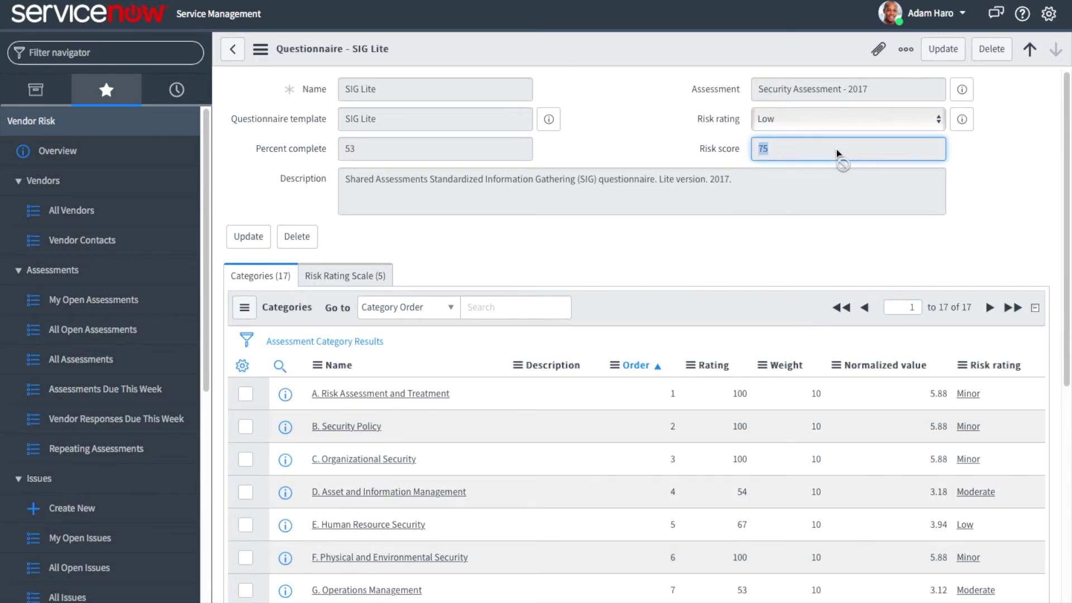
{"action": "left_click", "coordinate": [365, 277]}
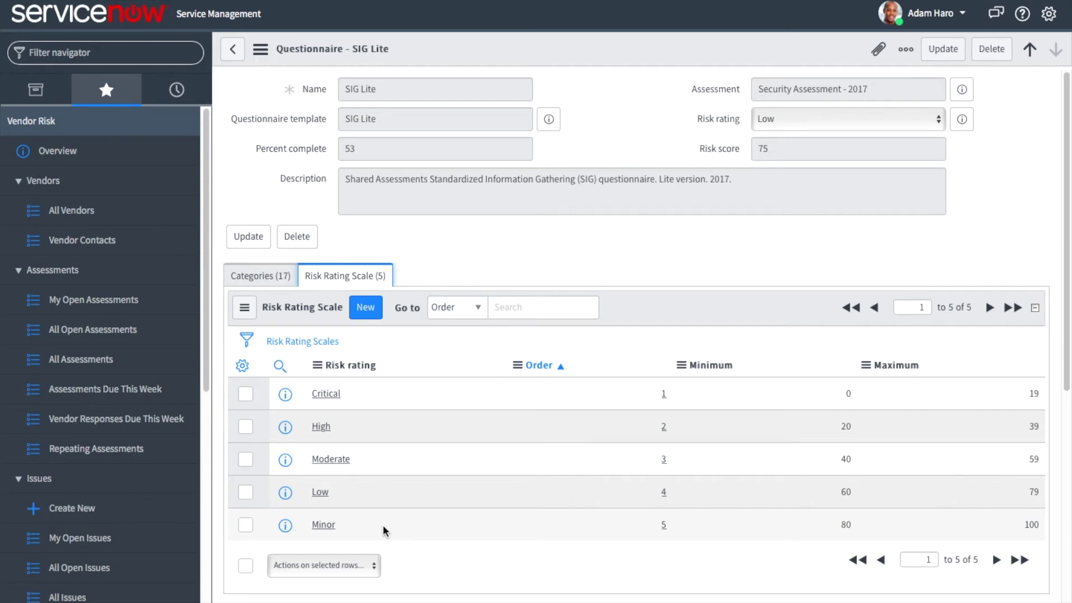
Step: Set category J (Incident Event and Communications Management) risk rating to Low and return to the assessment
{"action": "left_click", "coordinate": [273, 282]}
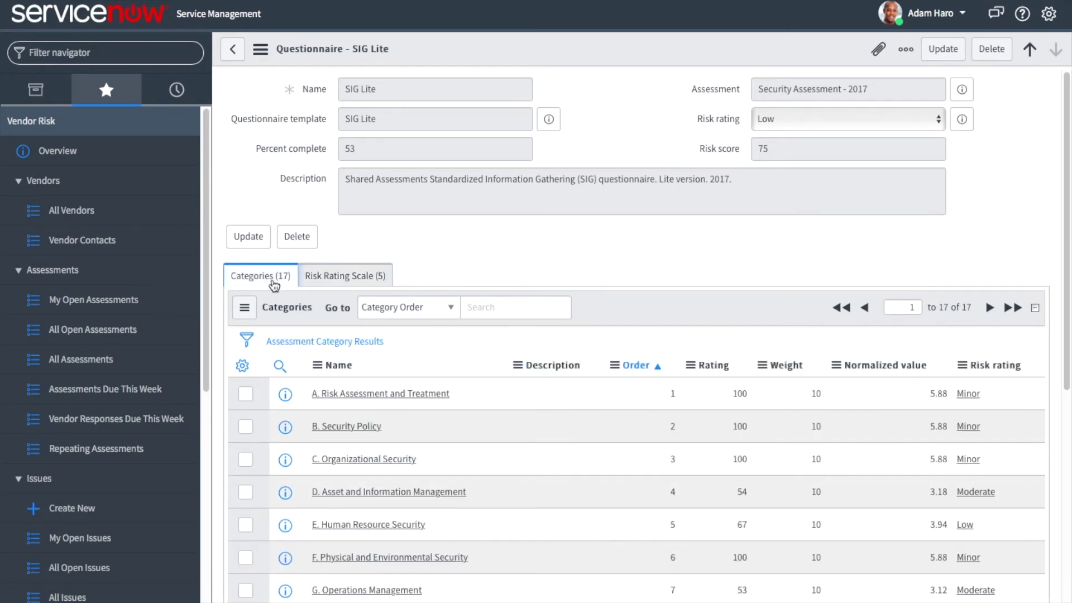
{"action": "scroll", "coordinate": [930, 499], "scroll_direction": "down", "scroll_amount": 4}
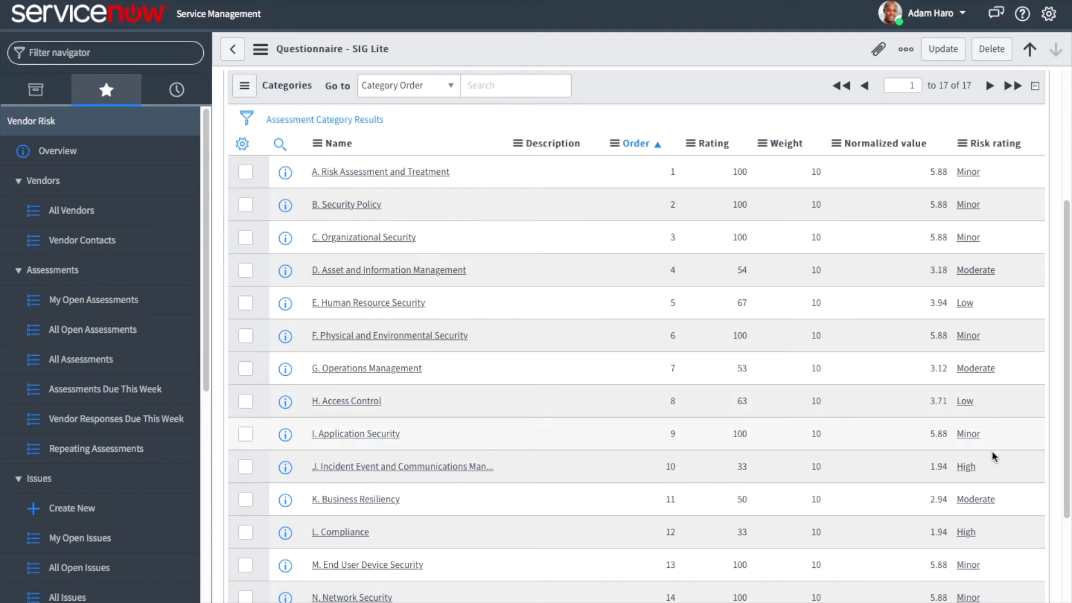
{"action": "double_click", "coordinate": [997, 478]}
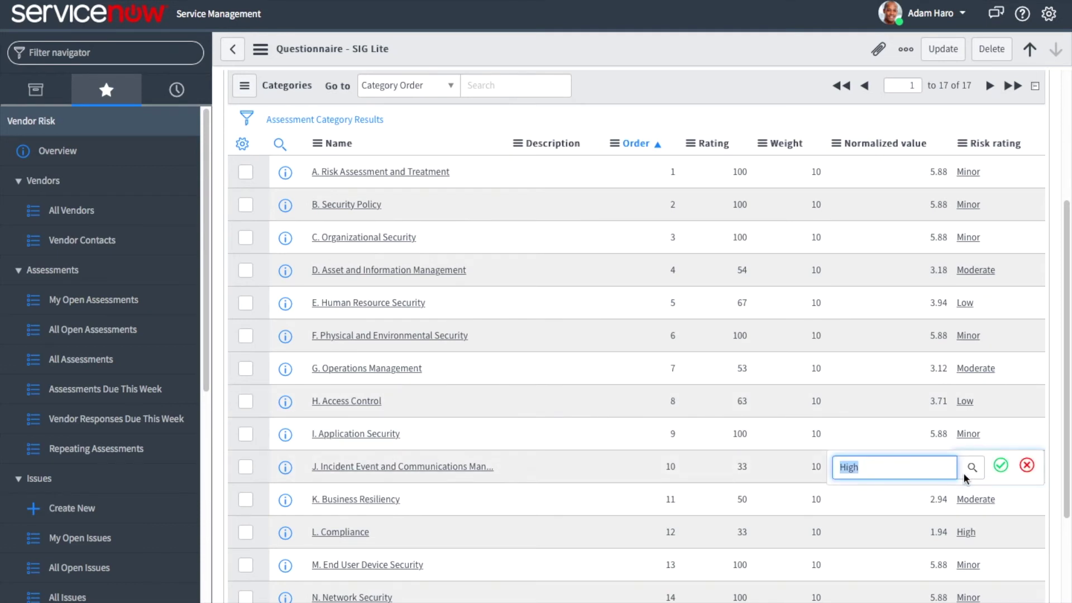
{"action": "type", "text": "**"}
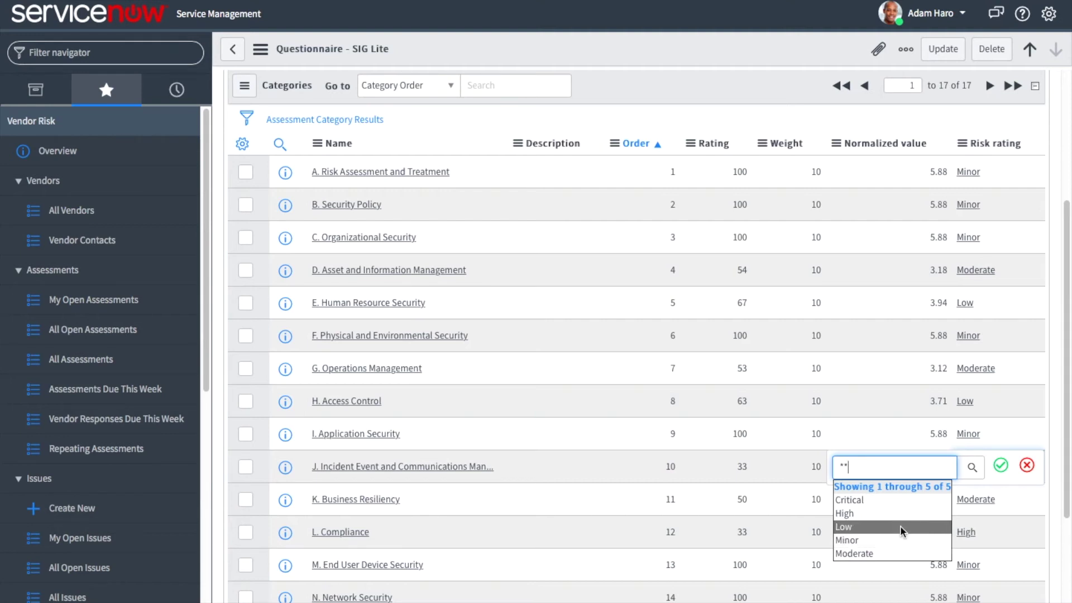
{"action": "left_click", "coordinate": [900, 526]}
{"action": "left_click", "coordinate": [1002, 466]}
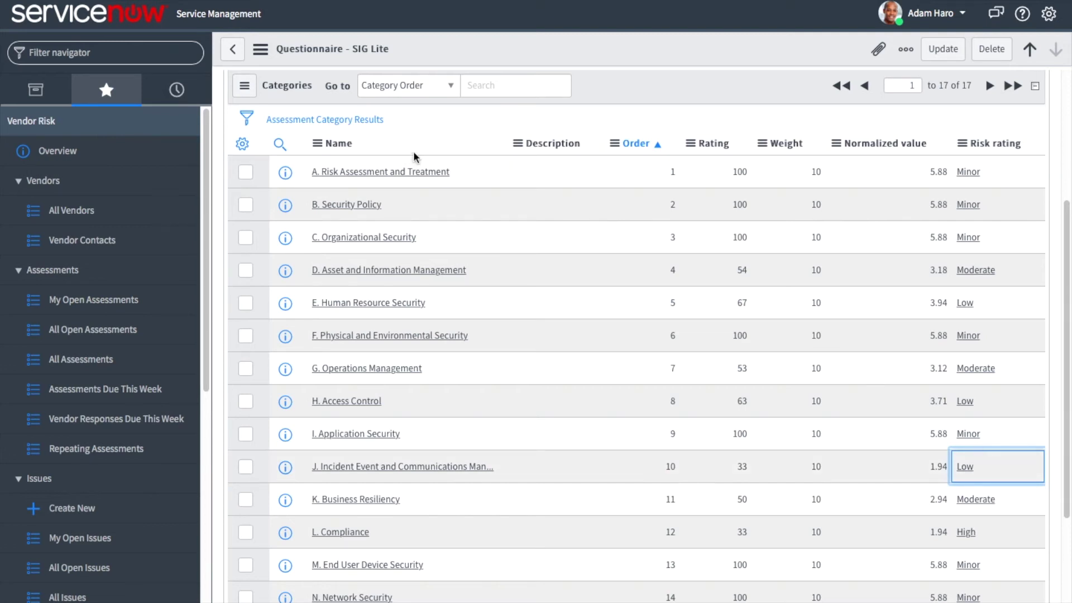
{"action": "left_click", "coordinate": [230, 57]}
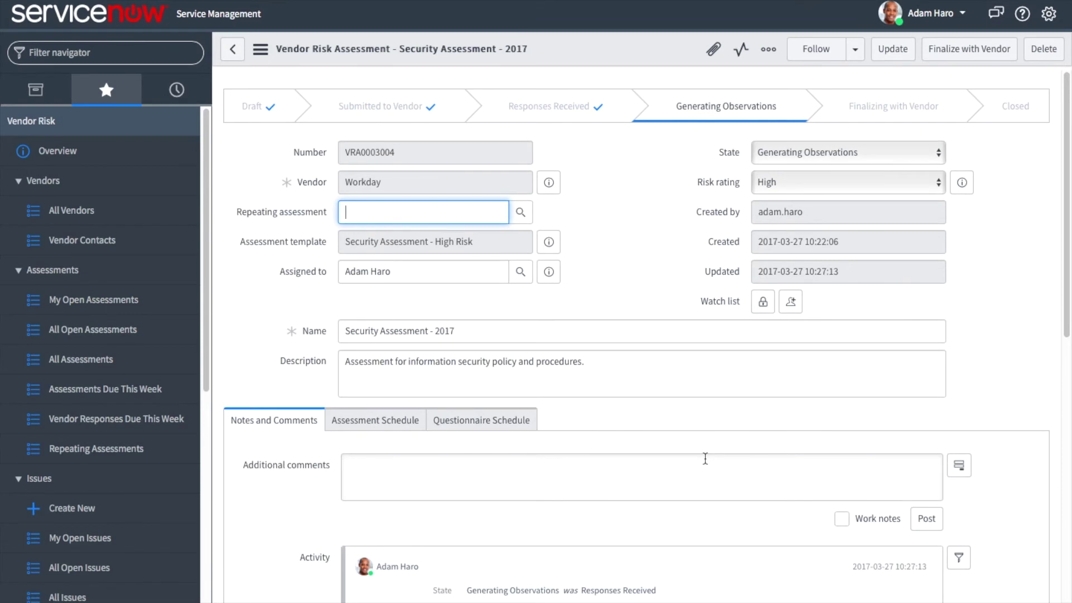
Step: Open the Workday vendor record and show its Issues (5) related list
{"action": "scroll", "coordinate": [705, 458], "scroll_direction": "down", "scroll_amount": 1}
{"action": "scroll", "coordinate": [705, 459], "scroll_direction": "up", "scroll_amount": 1}
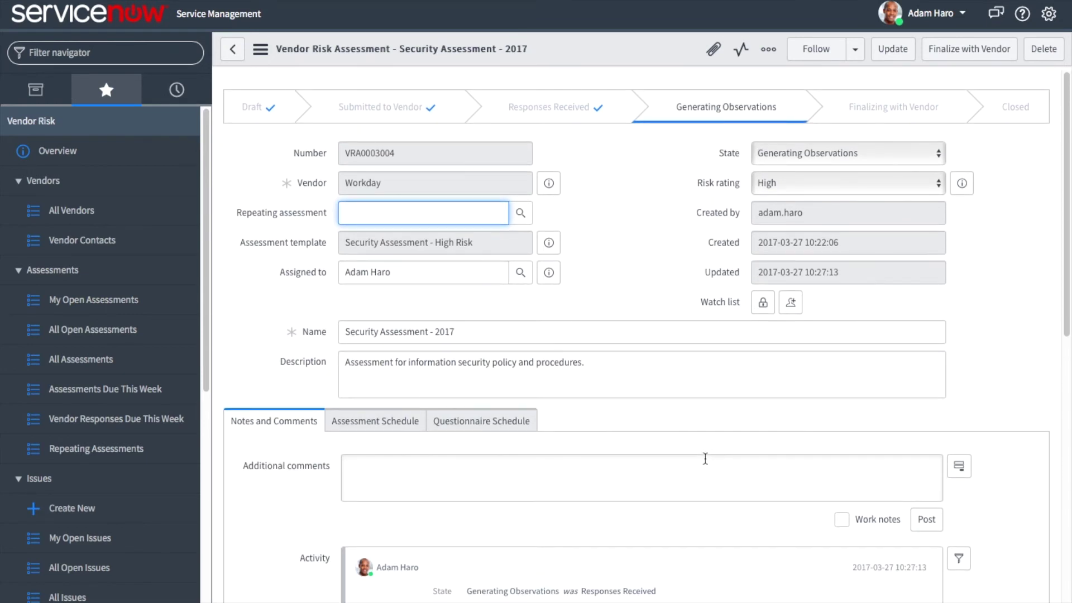
{"action": "left_click", "coordinate": [661, 256]}
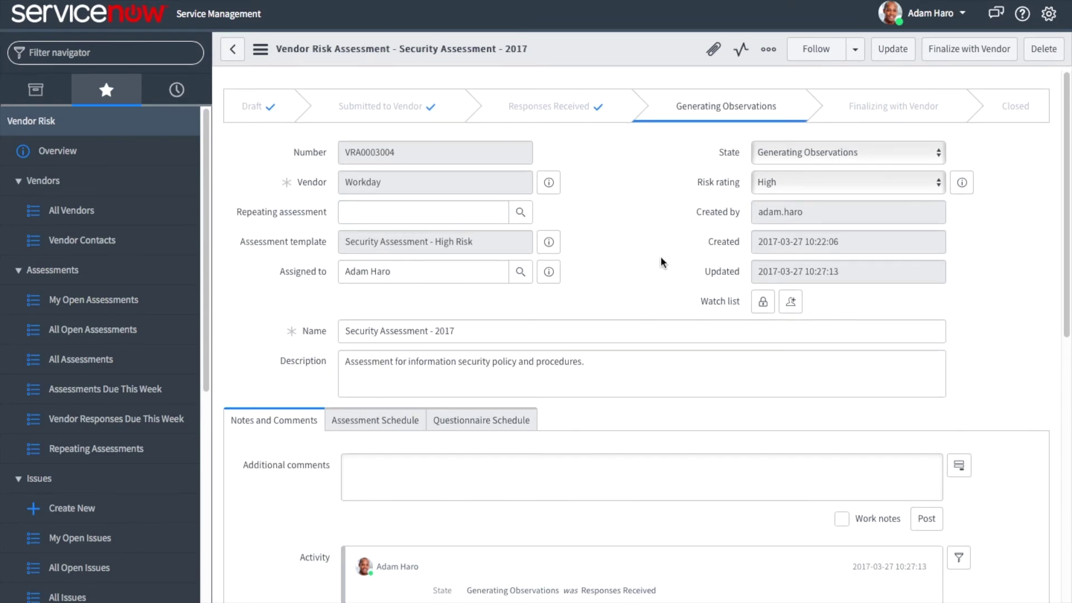
{"action": "left_click", "coordinate": [550, 183]}
{"action": "scroll", "coordinate": [638, 535], "scroll_direction": "down", "scroll_amount": 5}
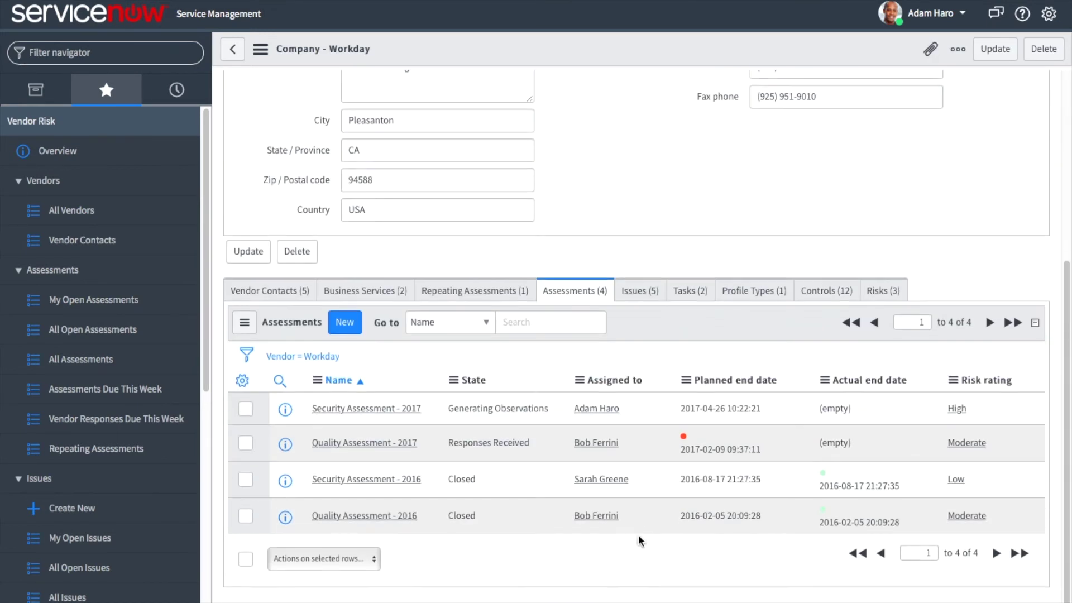
{"action": "left_click", "coordinate": [636, 275]}
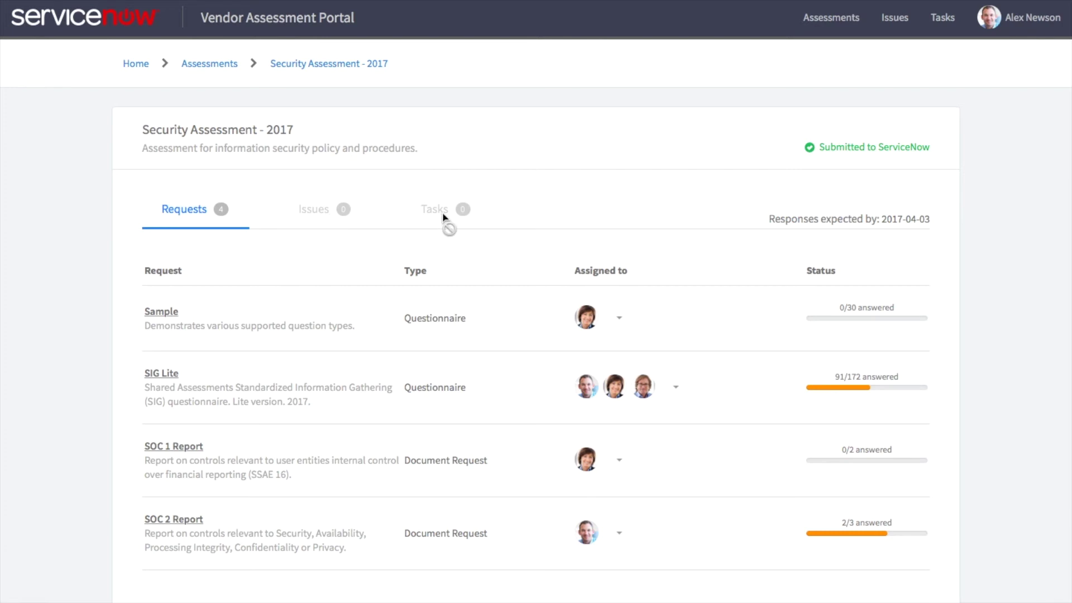
Step: Open issue VRI0001007 'Insufficient audit log retention', review its comments, and list its two 90-day retention tasks
{"action": "left_click", "coordinate": [894, 22]}
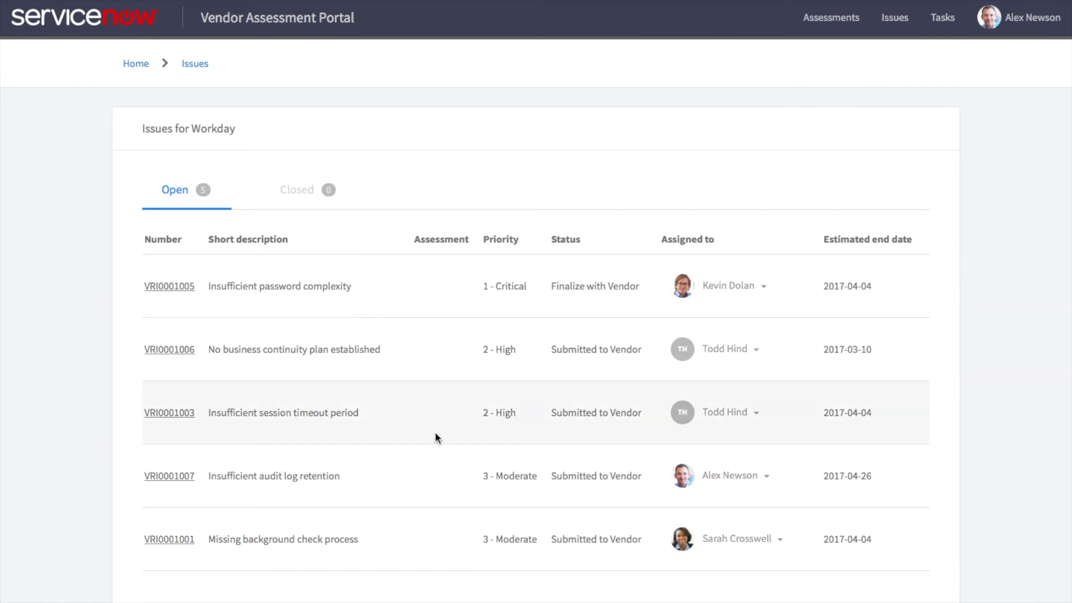
{"action": "left_click", "coordinate": [178, 478]}
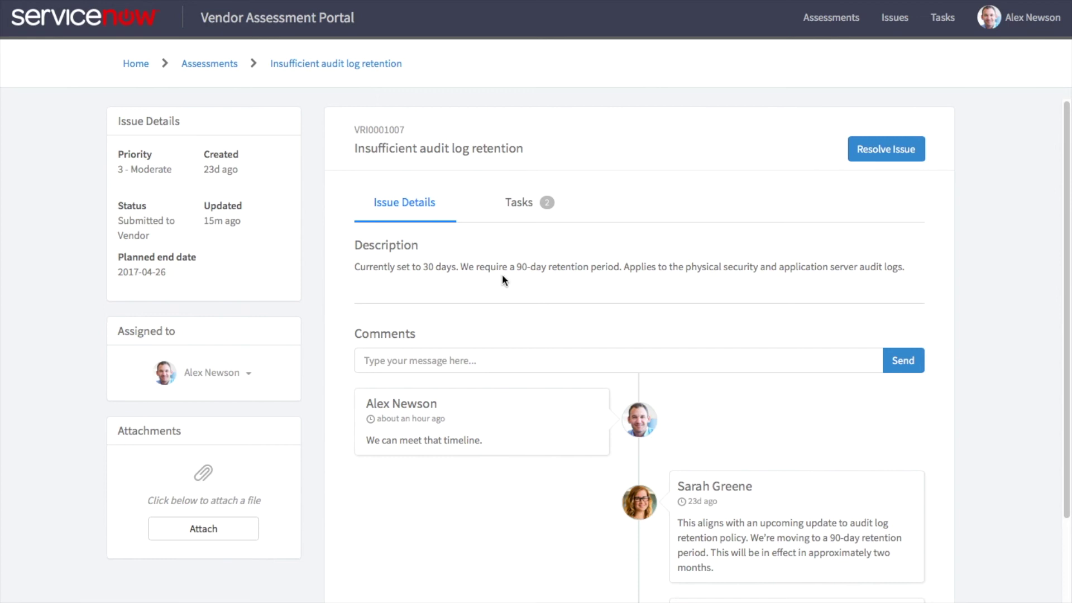
{"action": "scroll", "coordinate": [504, 270], "scroll_direction": "down", "scroll_amount": 3}
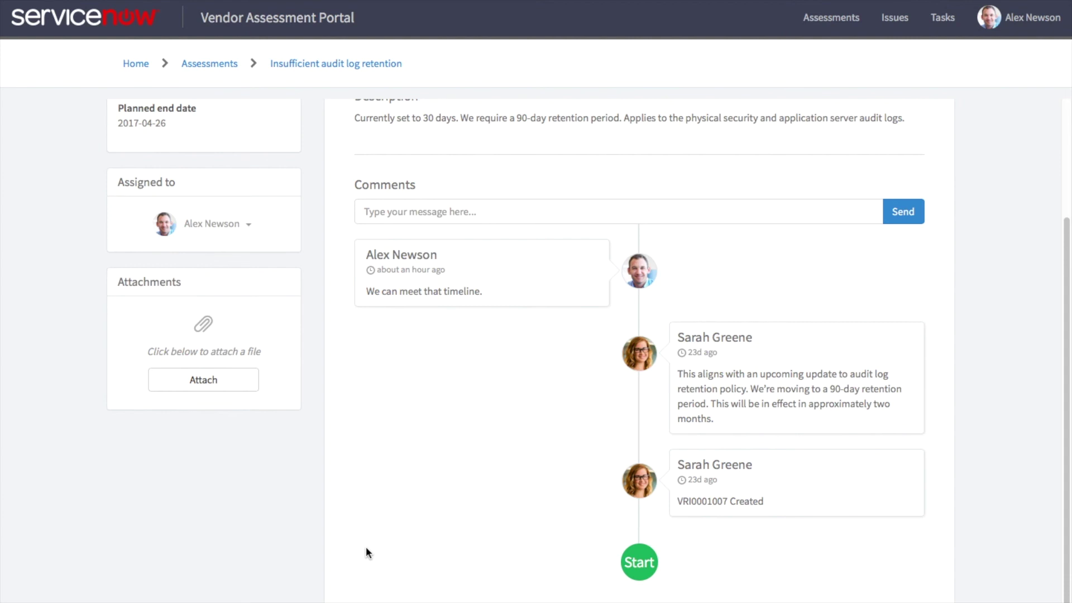
{"action": "scroll", "coordinate": [367, 551], "scroll_direction": "up", "scroll_amount": 3}
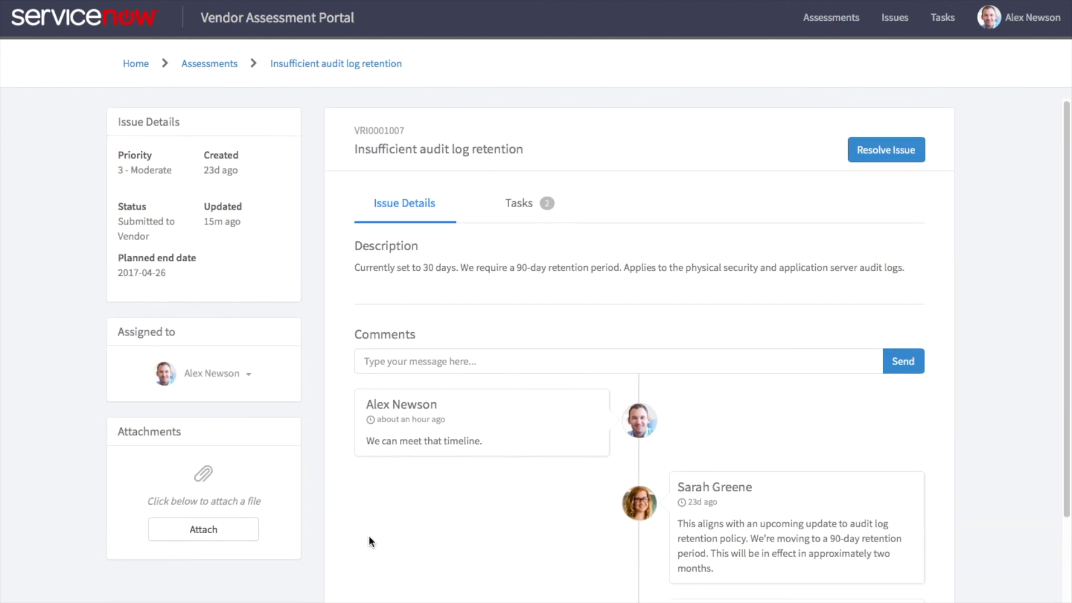
{"action": "left_click", "coordinate": [521, 203]}
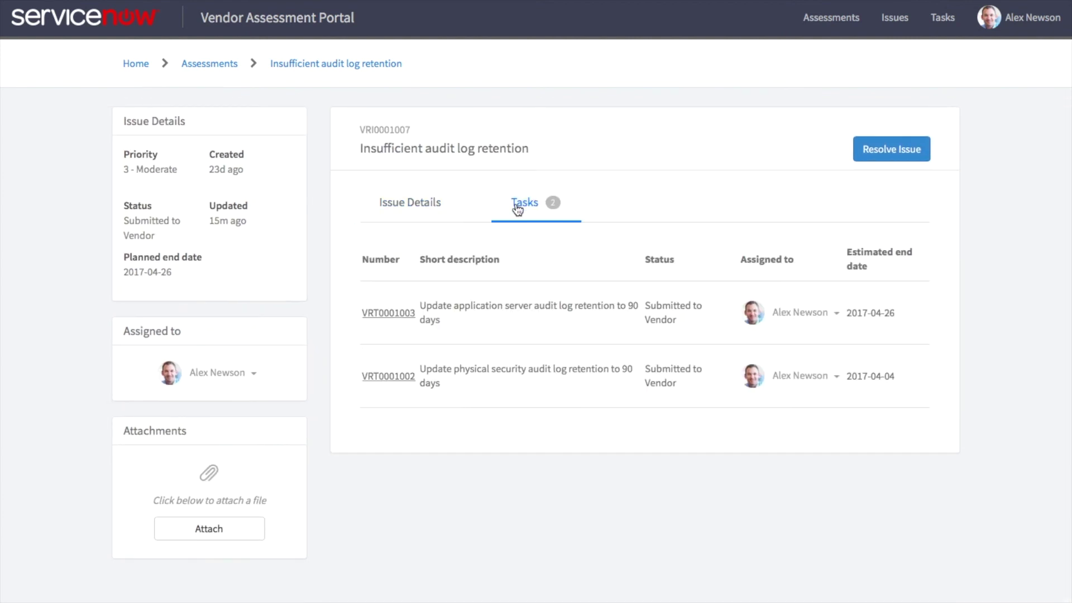
Step: Start progress on task VRT0001003 so it moves to Work in Progress
{"action": "left_click", "coordinate": [398, 316]}
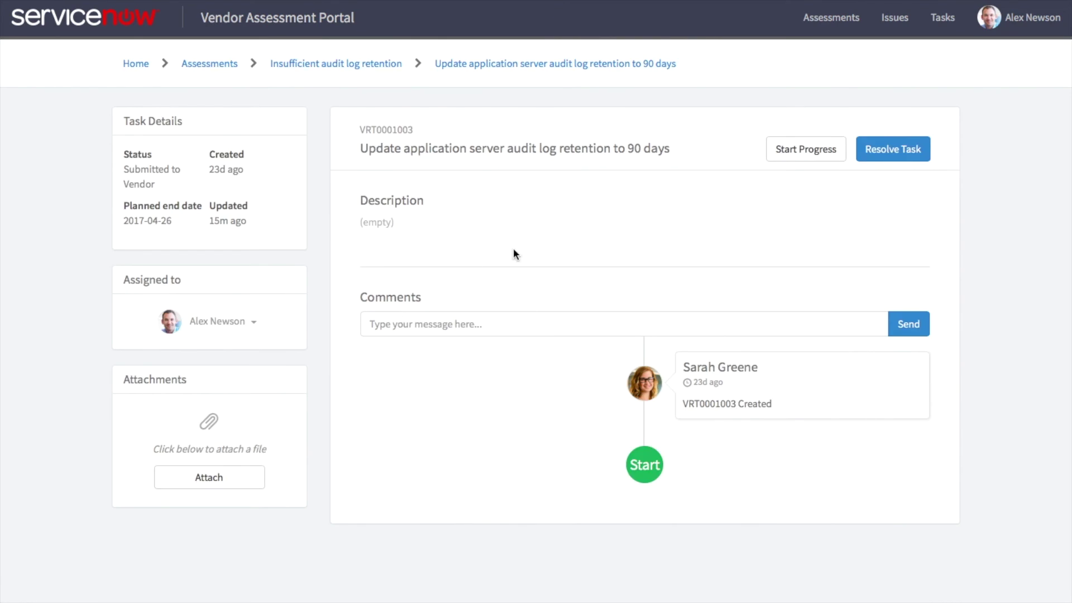
{"action": "left_click", "coordinate": [809, 155]}
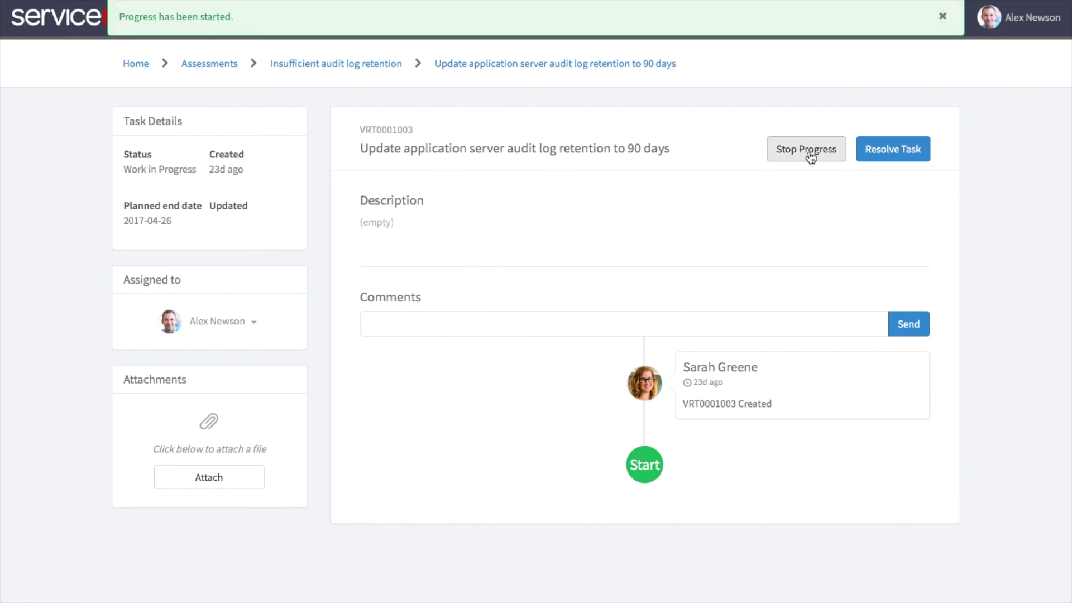
{"action": "left_click", "coordinate": [341, 66]}
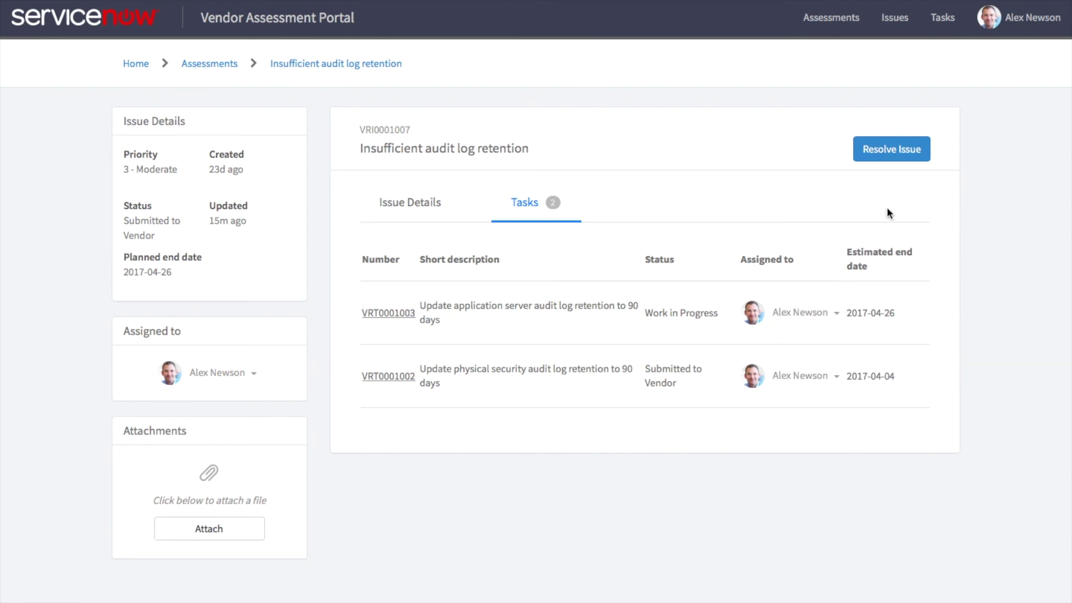
Step: Resolve the Insufficient audit log retention issue and confirm its status is now Review
{"action": "left_click", "coordinate": [890, 148]}
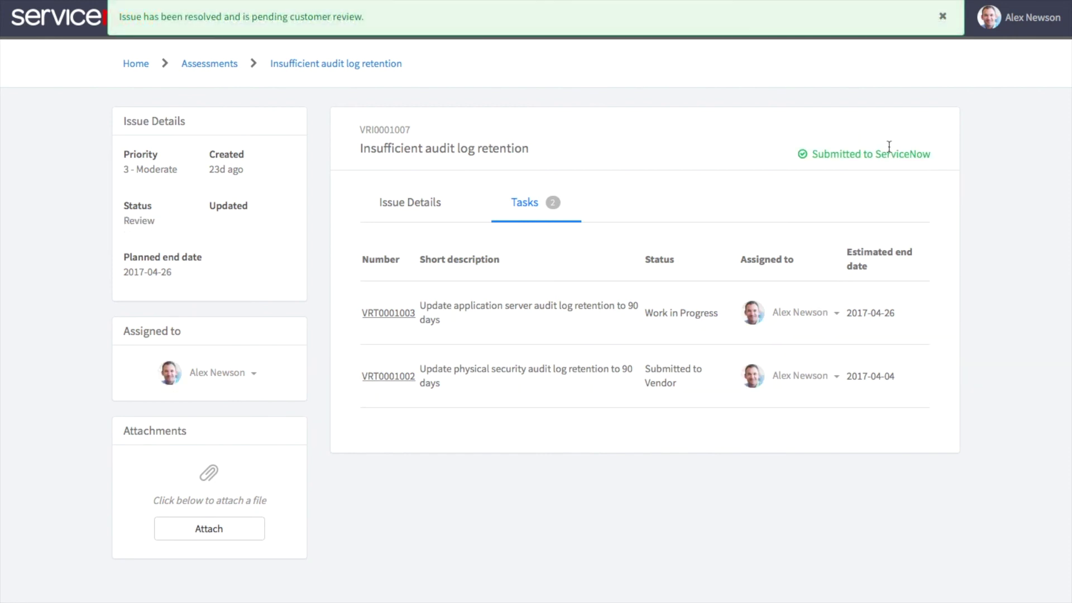
{"action": "double_click", "coordinate": [132, 225]}
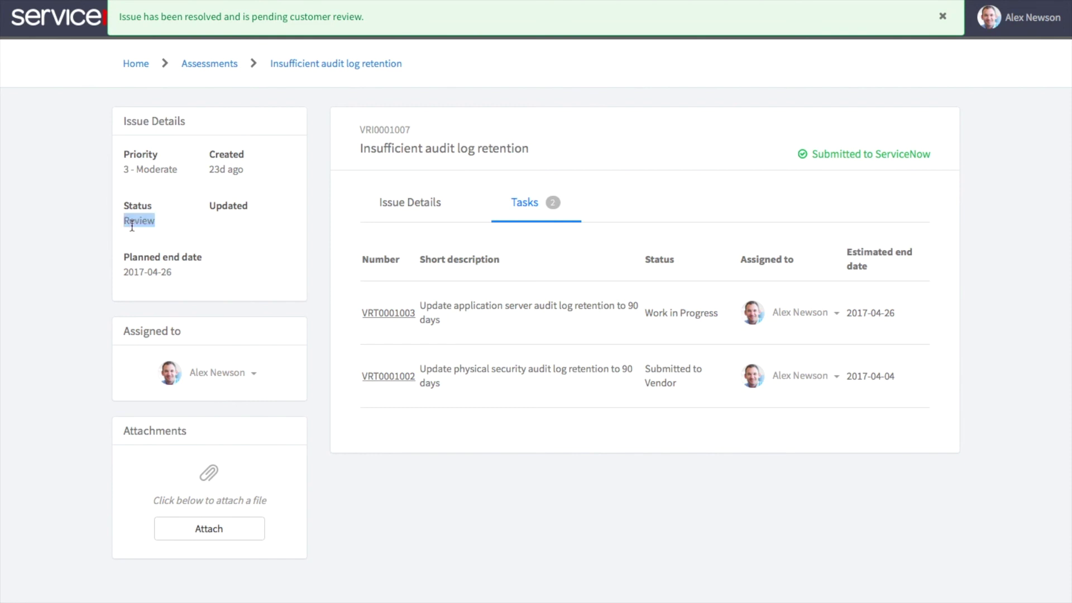
{"action": "left_click", "coordinate": [80, 320]}
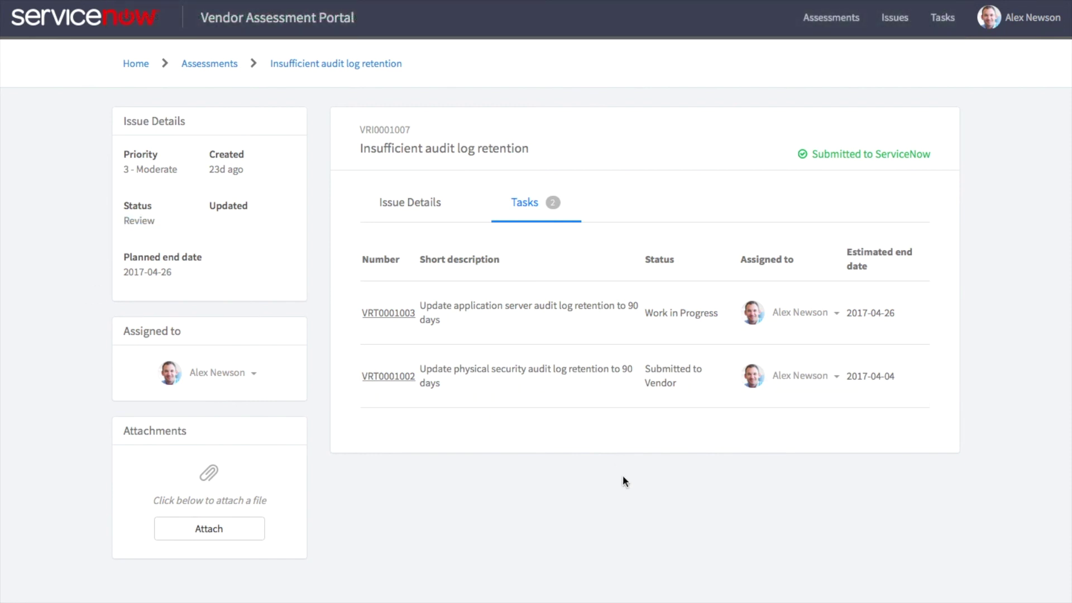